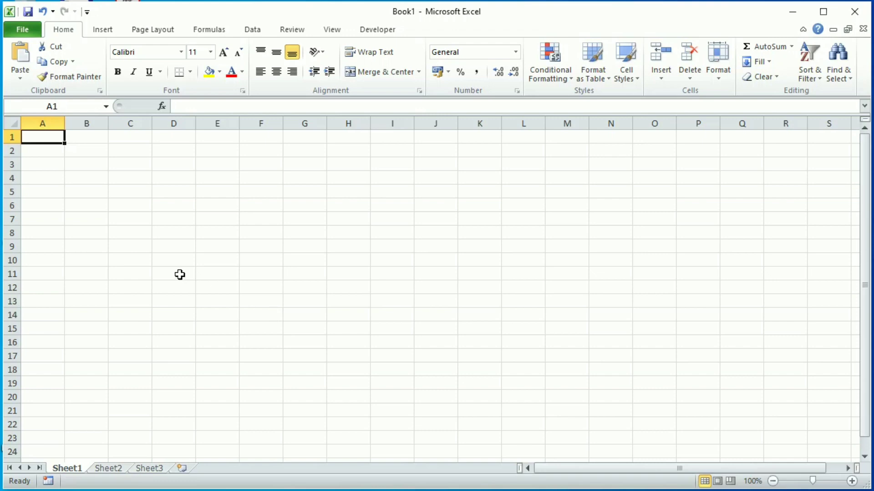
Step: Select the whole worksheet, and go from cell A1 to the last row of column A
click(14, 125)
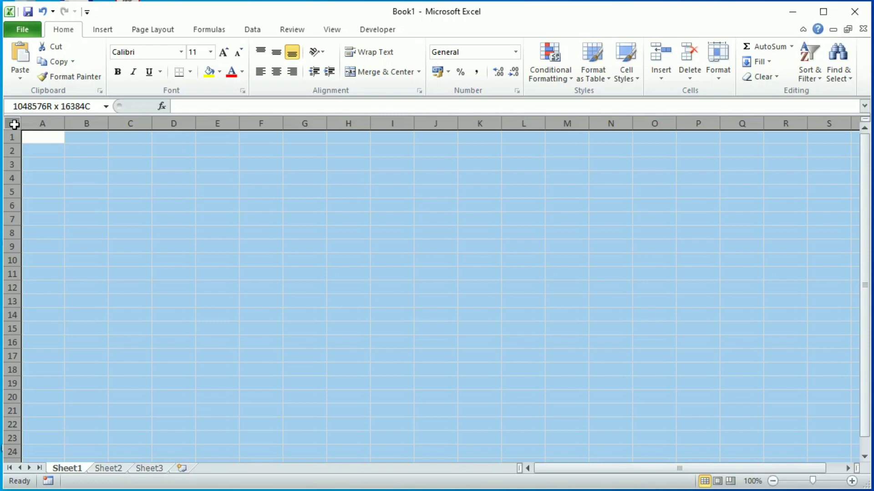
click(76, 178)
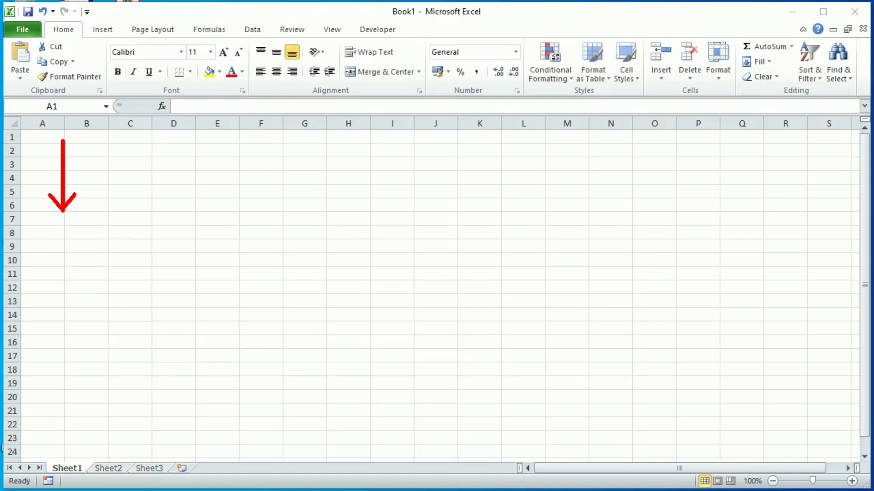
click(46, 136)
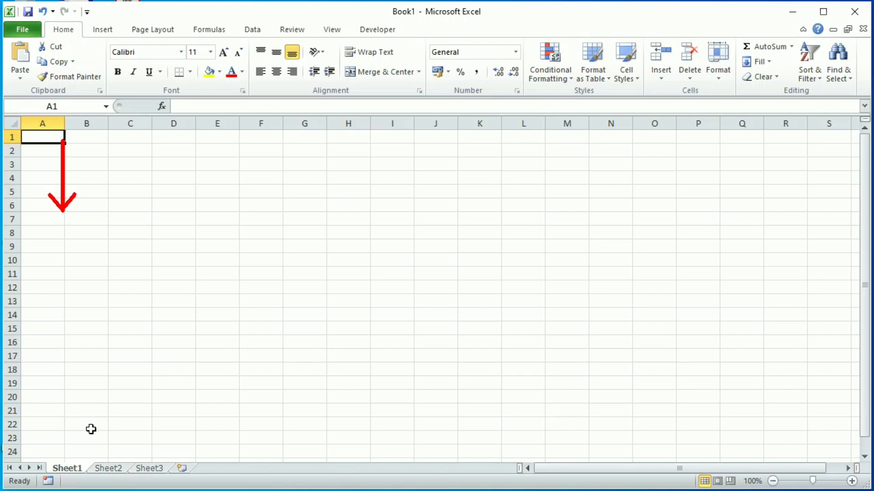
key(ctrl+Down)
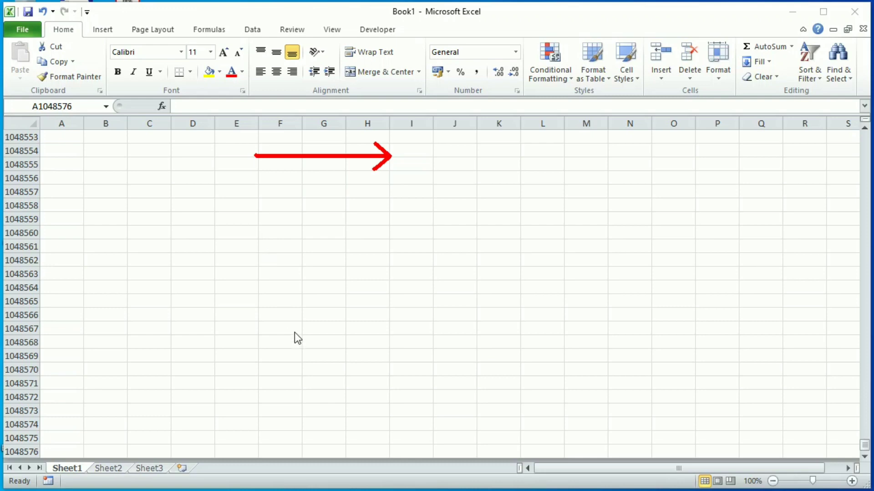
Step: Paste the keyboard picture onto Sheet1 and deselect it
key(ctrl+v)
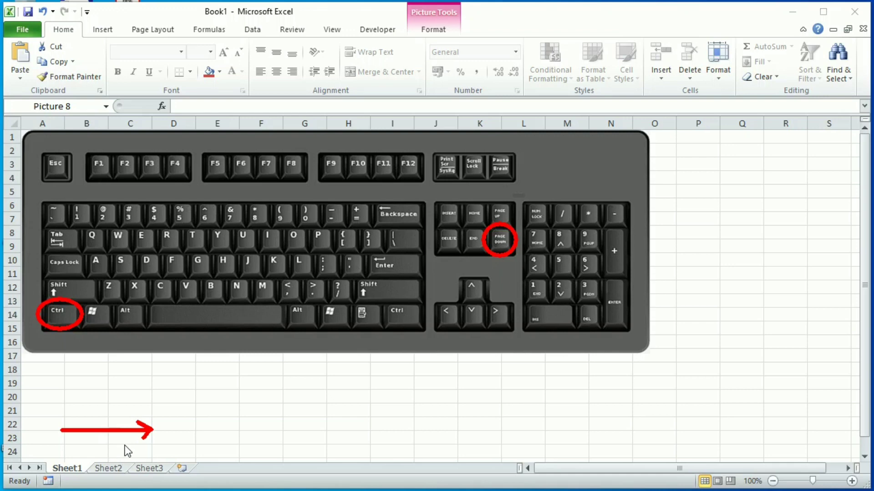
click(188, 431)
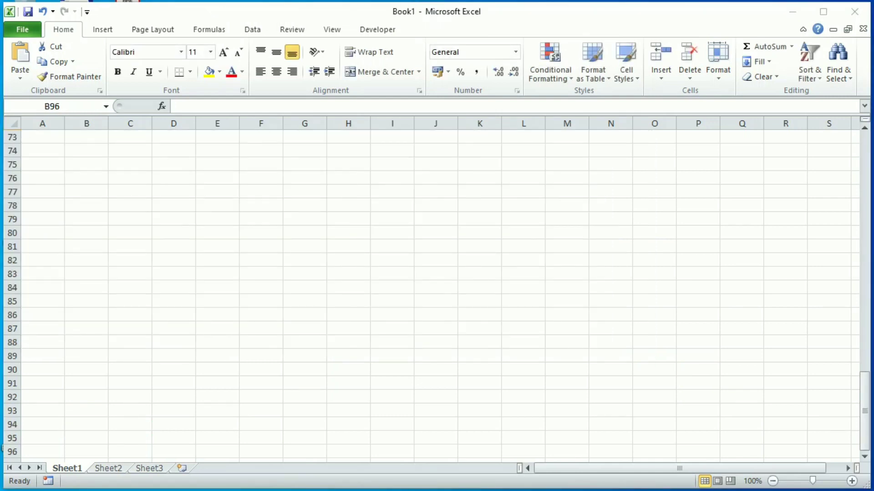
Step: Step forward from Sheet1 through Sheet2 to Sheet3, and step back through the sheets to Sheet1
click(85, 453)
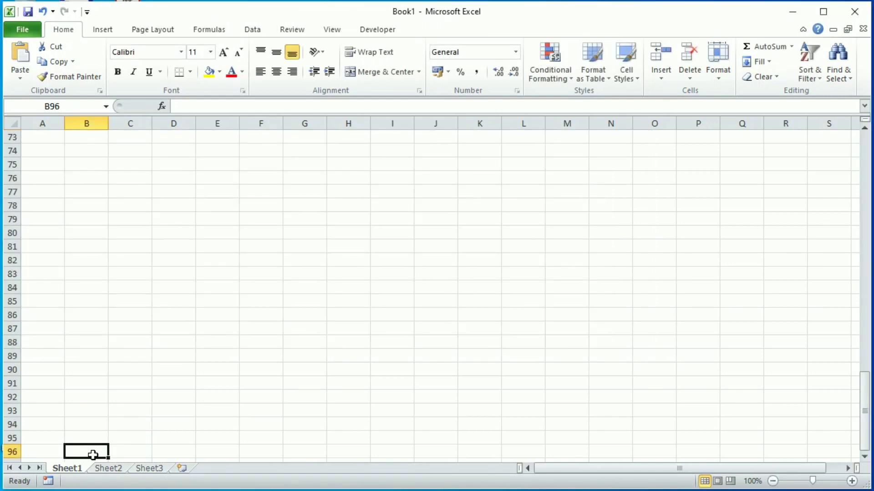
key(ctrl+Page_Down)
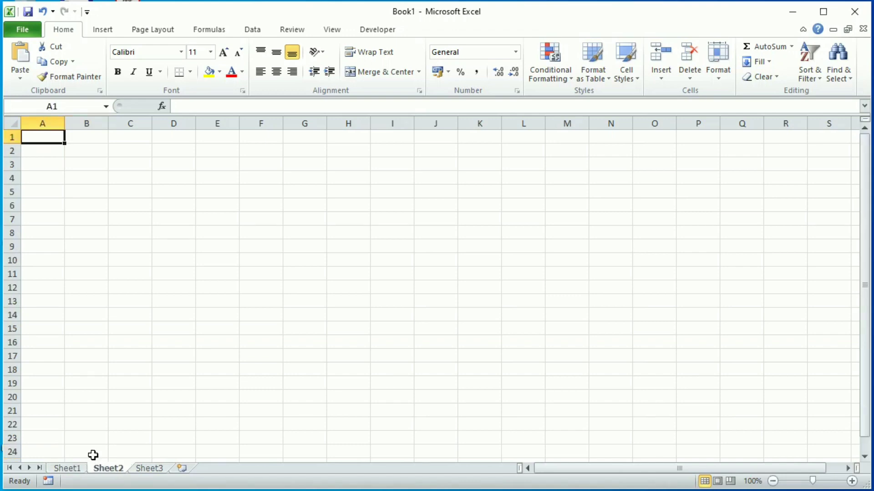
key(ctrl+Page_Down)
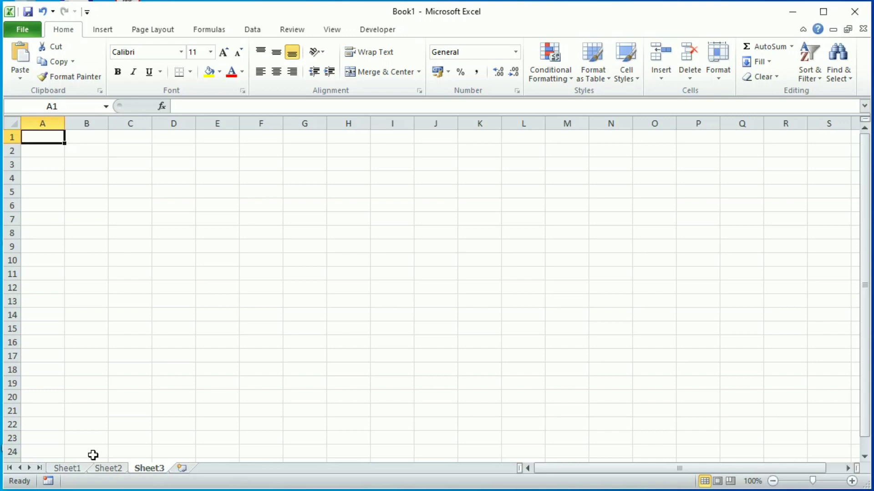
key(ctrl+Page_Up)
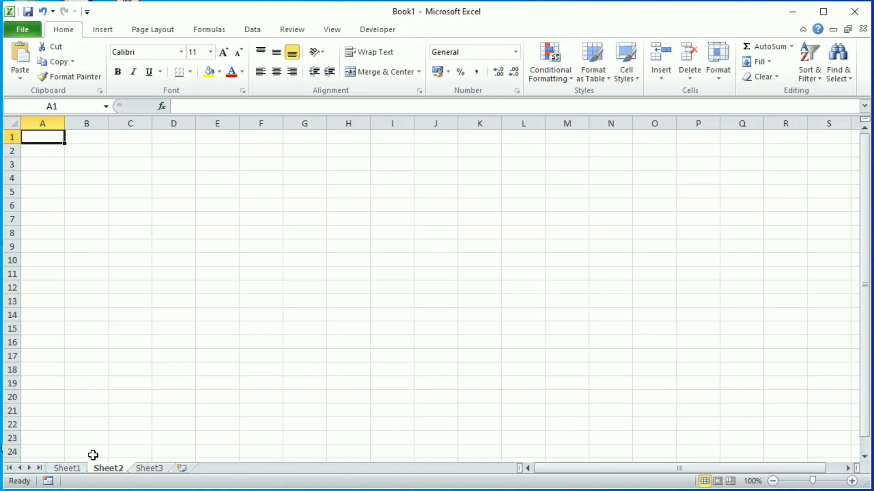
key(ctrl+Page_Up)
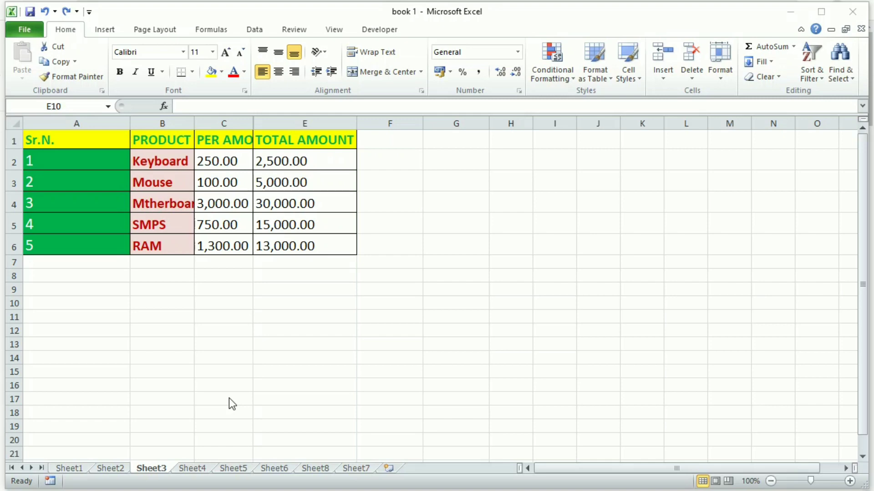
Step: Hide row 3, the Mouse row of the product table
click(212, 182)
click(213, 182)
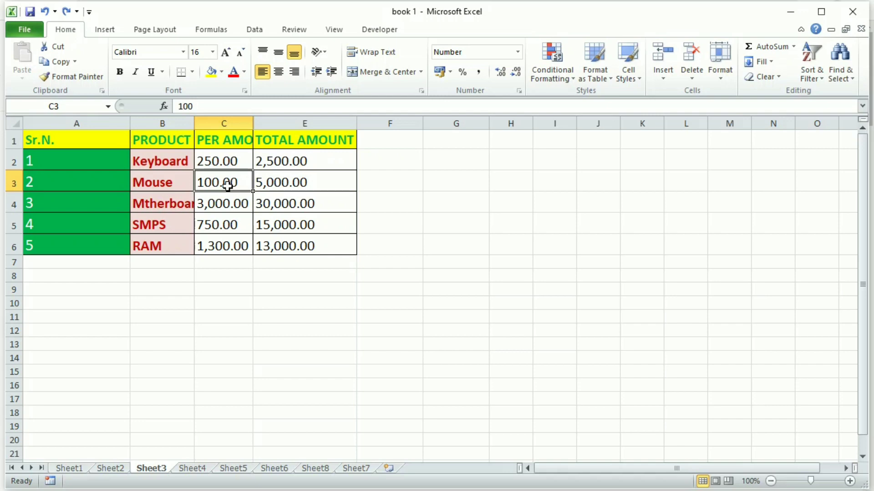
key(ctrl+9)
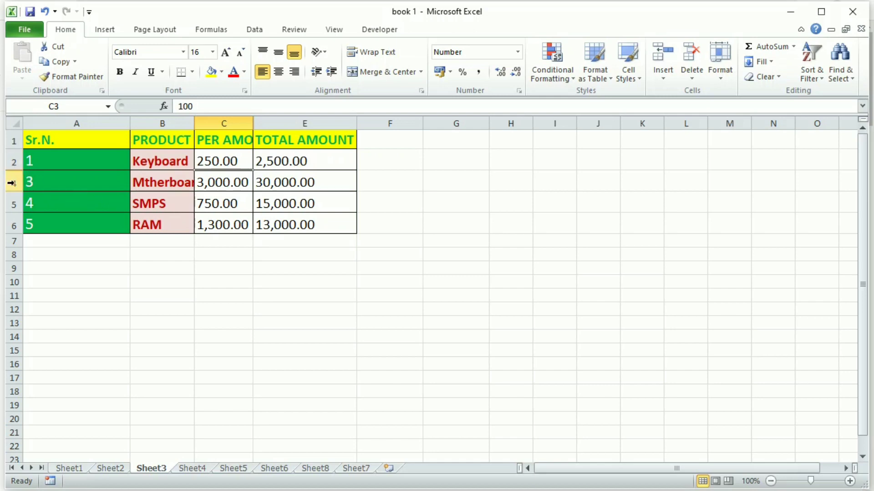
Step: Unhide the hidden row between rows 2 and 4 of the product table
drag(13, 160, 14, 182)
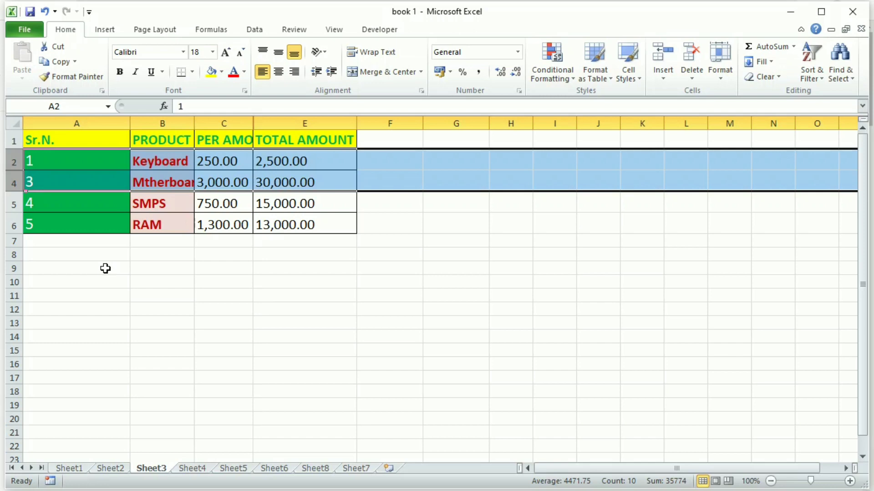
key(ctrl+shift+9)
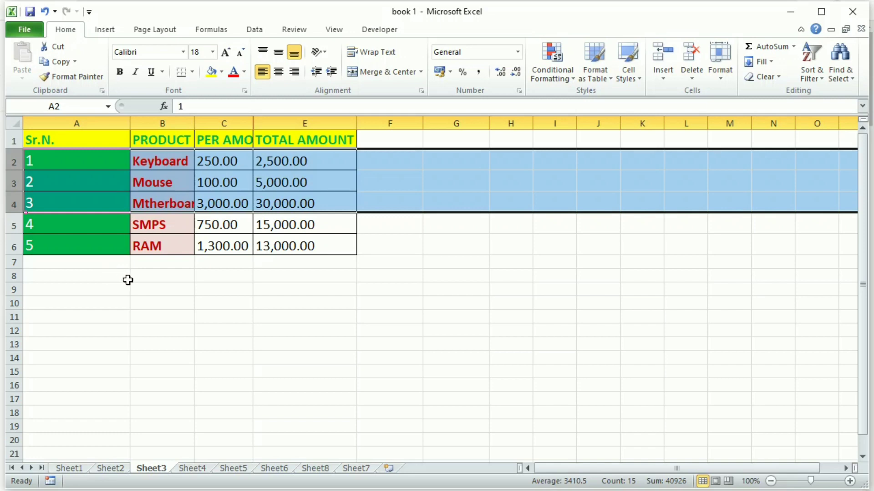
click(179, 276)
Step: Select columns B and C, and delete the keyboard picture covering the product table
click(169, 124)
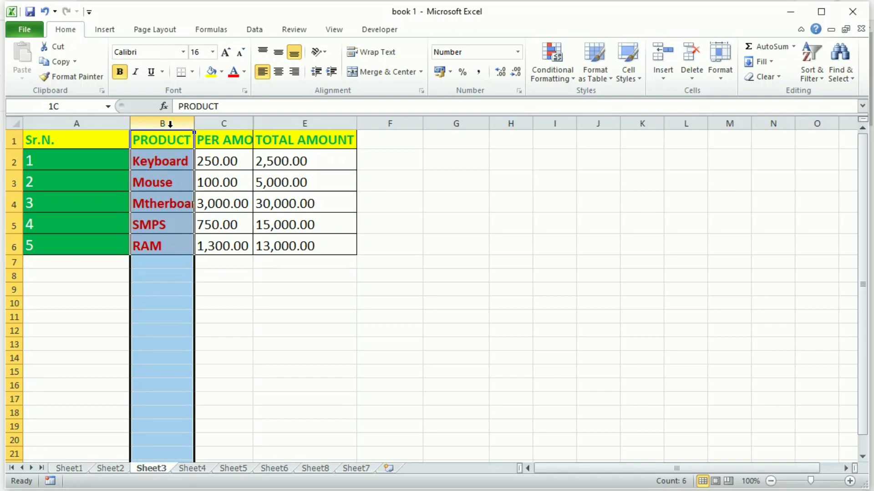
drag(170, 124, 209, 124)
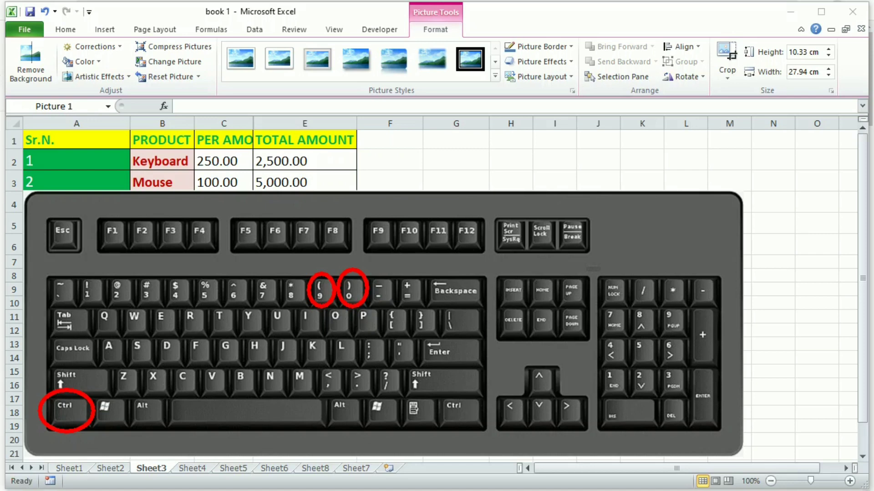
key(Delete)
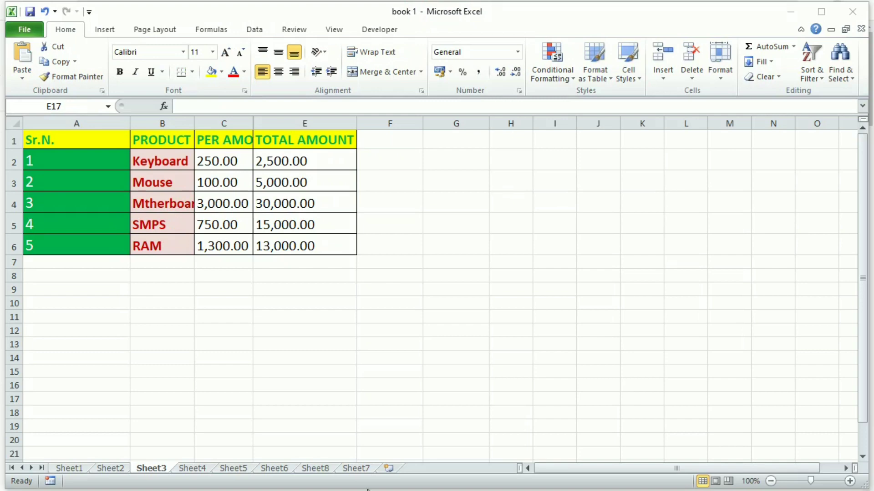
Step: Hide columns B and C of the product table
click(169, 123)
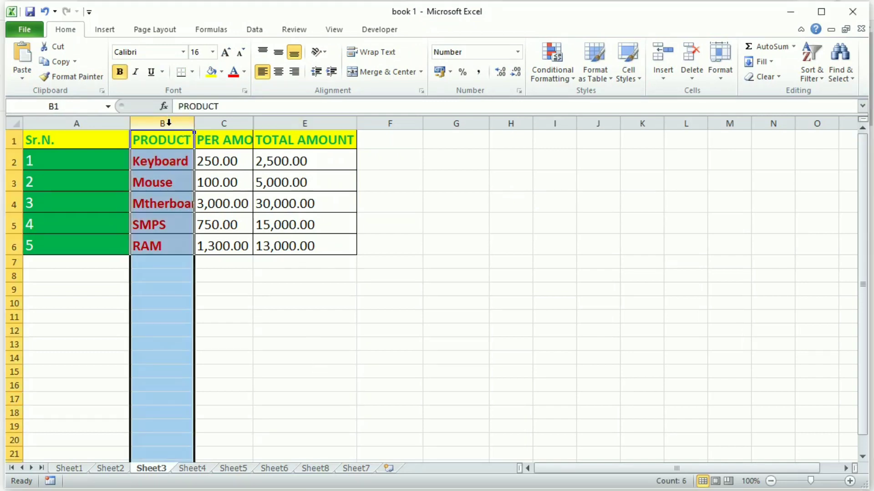
drag(169, 122, 202, 123)
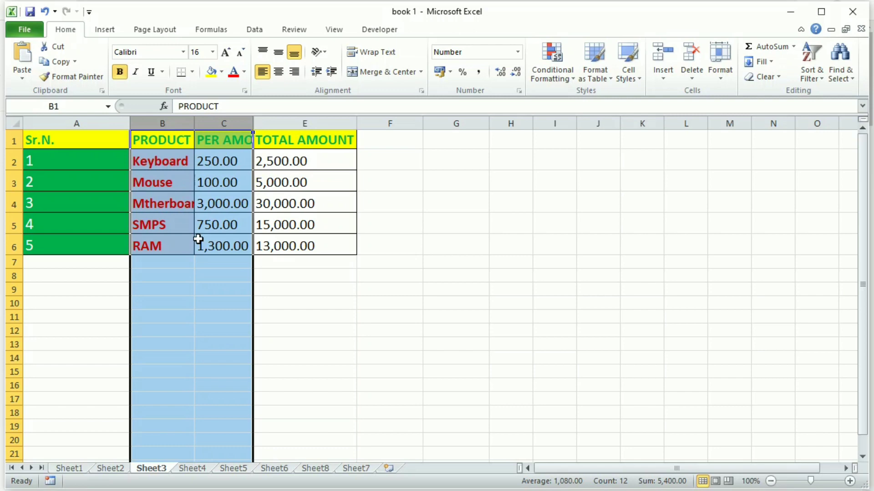
key(ctrl+0)
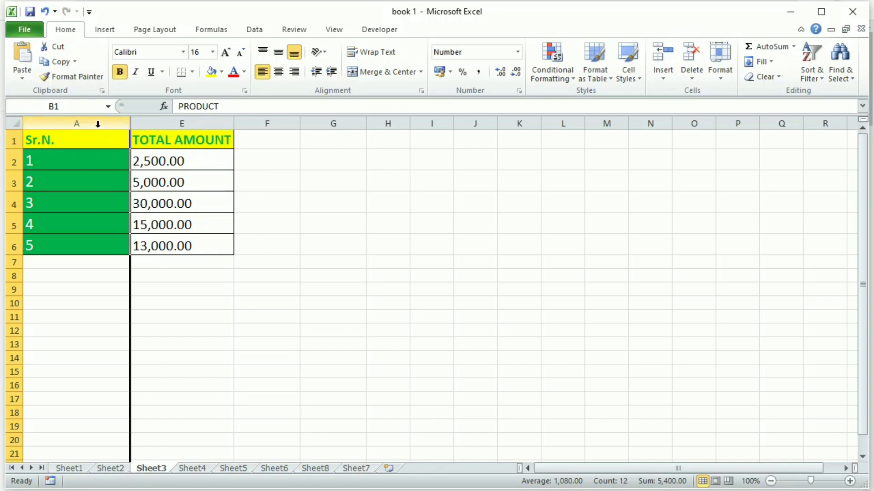
Step: Unhide all hidden columns between columns A and E of the product table
drag(98, 123, 155, 129)
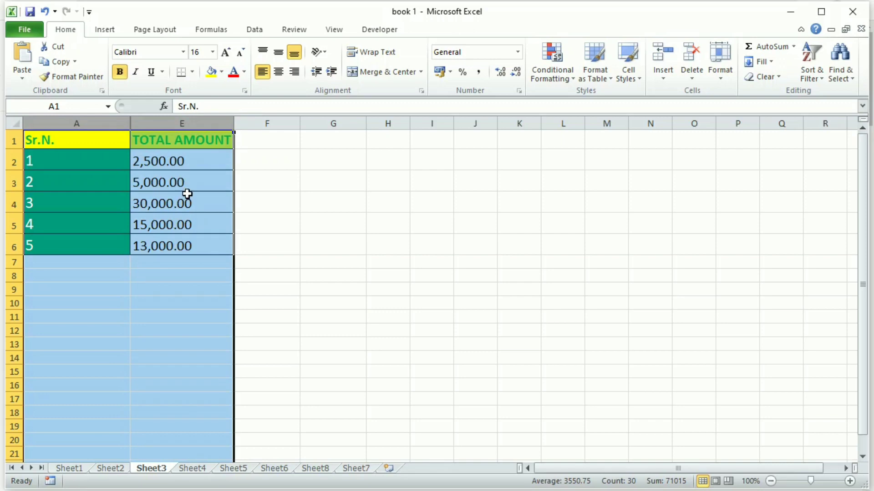
right_click(132, 125)
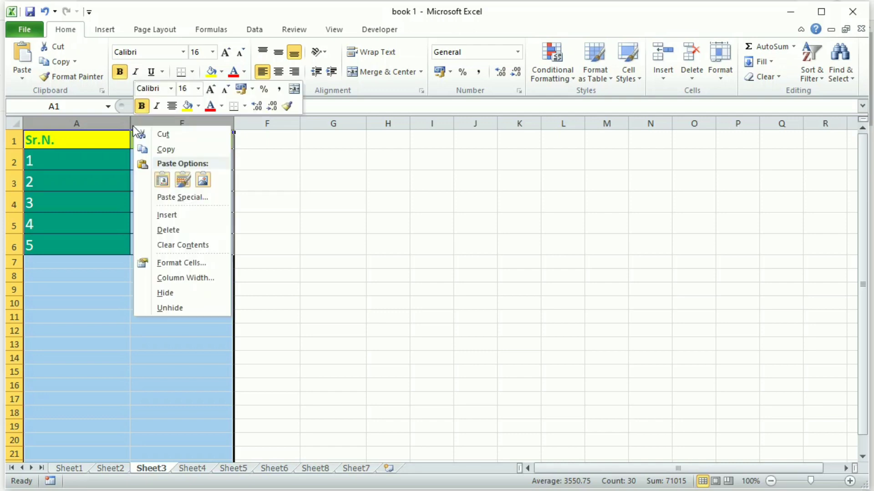
click(170, 309)
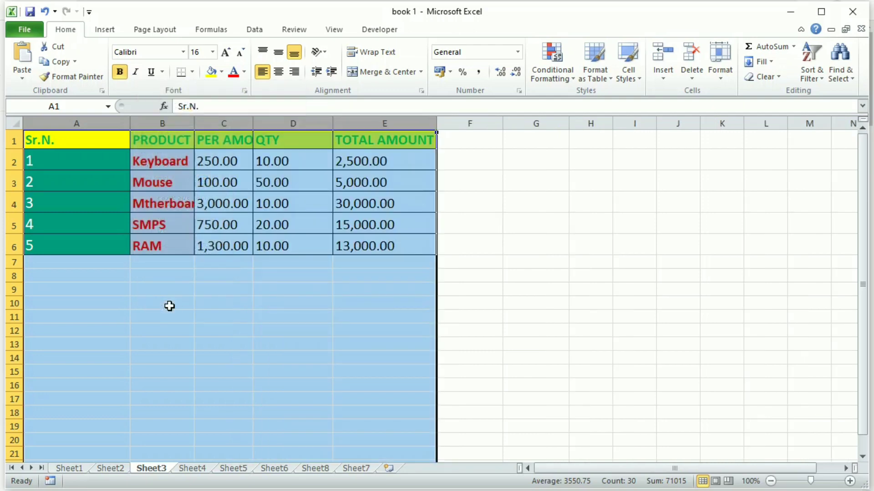
click(470, 304)
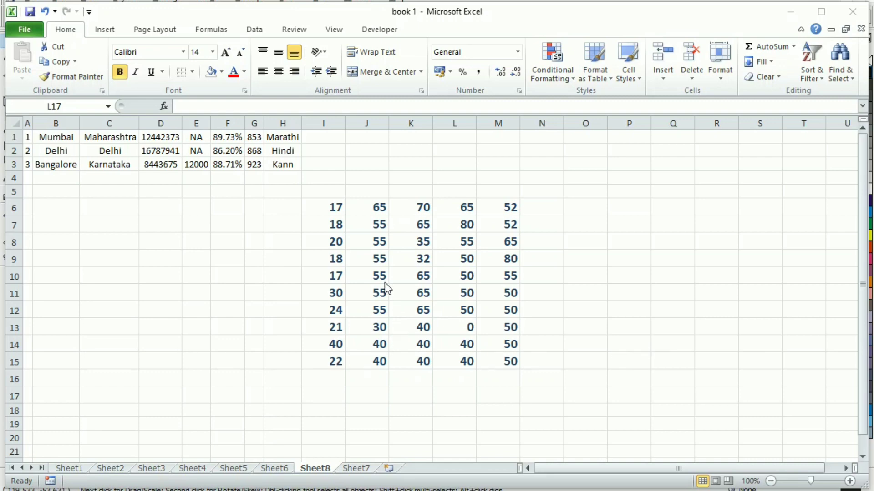
Step: Delete the keyboard picture from Sheet8 and apply an outline border around the number block I6:M15
drag(330, 210, 487, 359)
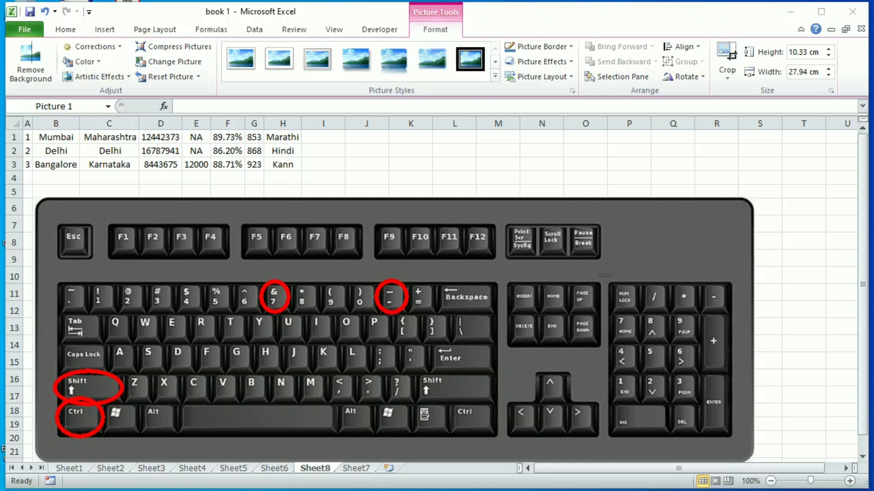
key(Delete)
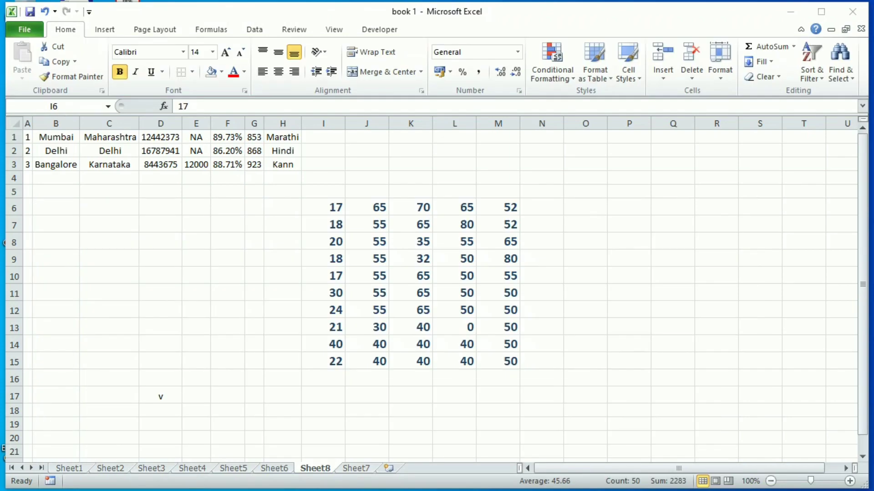
click(376, 281)
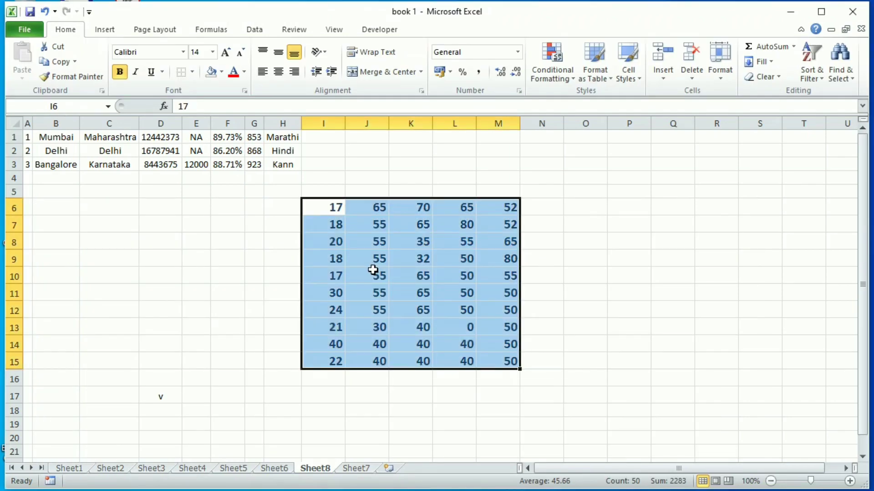
click(256, 294)
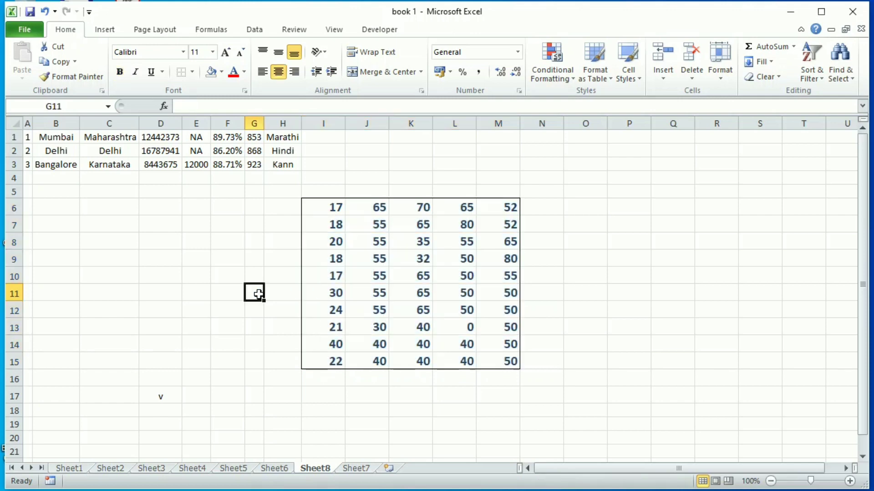
Step: Remove the outline border from the number block I6:M15
drag(305, 205, 487, 354)
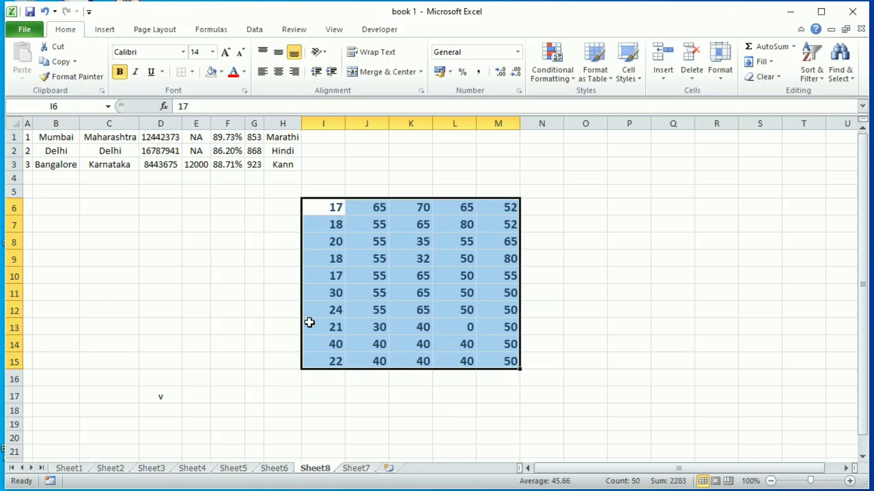
click(234, 309)
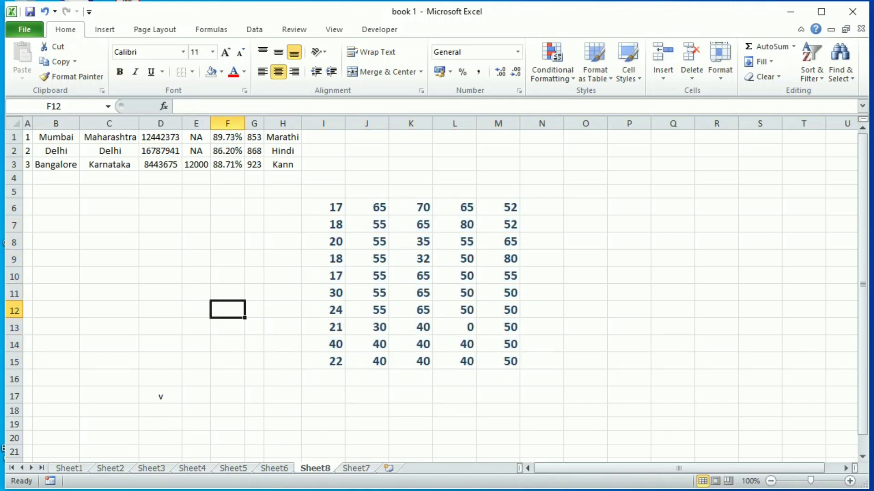
Step: Apply the Currency format to the numbers in M6:M15
key(ctrl+v)
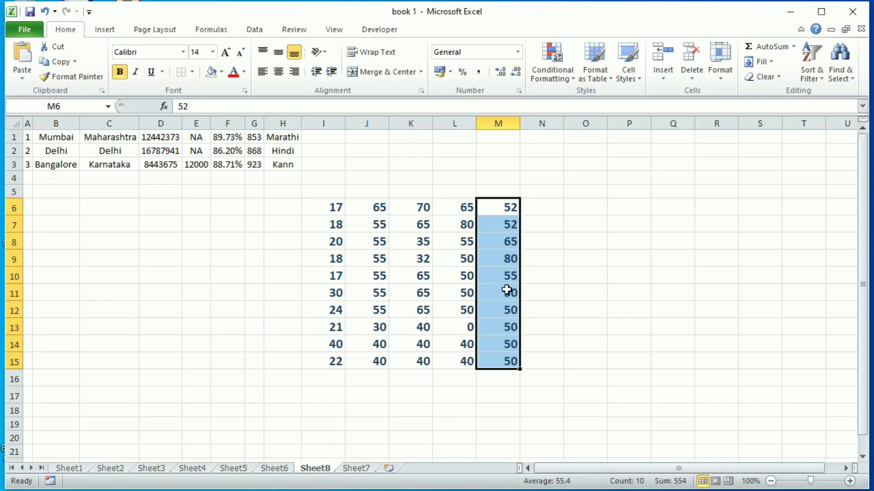
key(ctrl+shift+4)
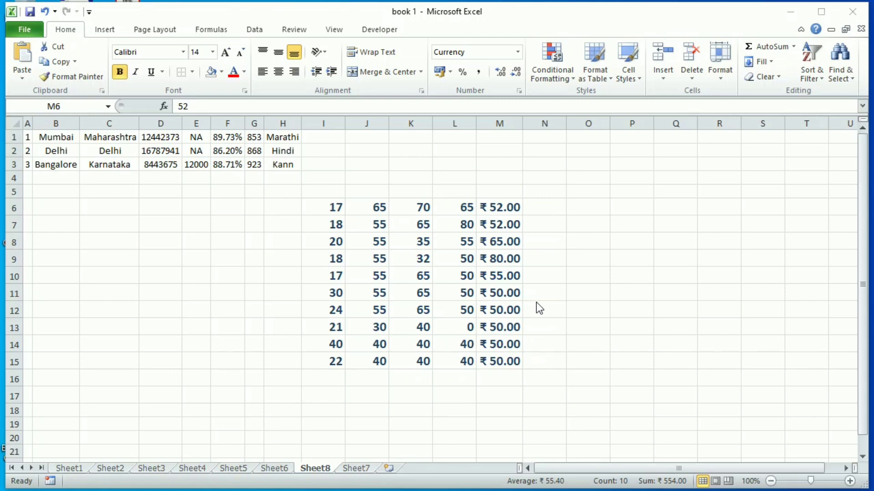
Step: Apply the Percentage format to the empty cells N6:N15 beside the currency column
click(549, 206)
click(551, 207)
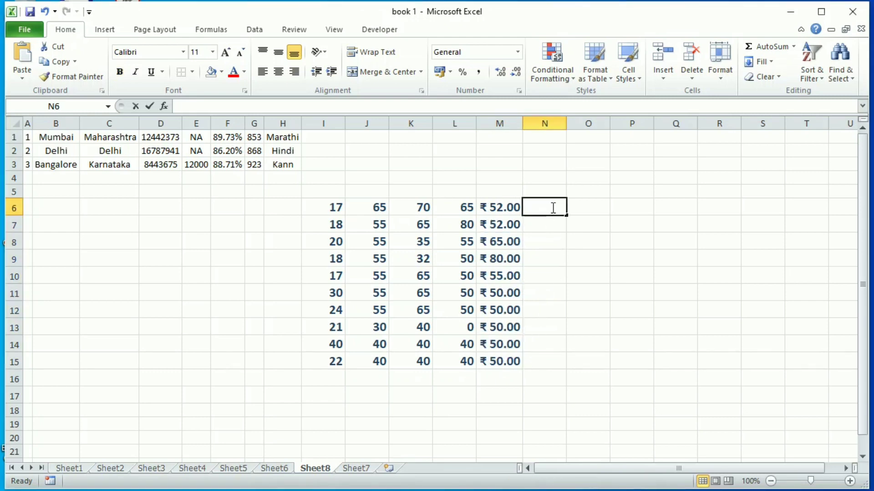
click(554, 257)
drag(544, 206, 556, 361)
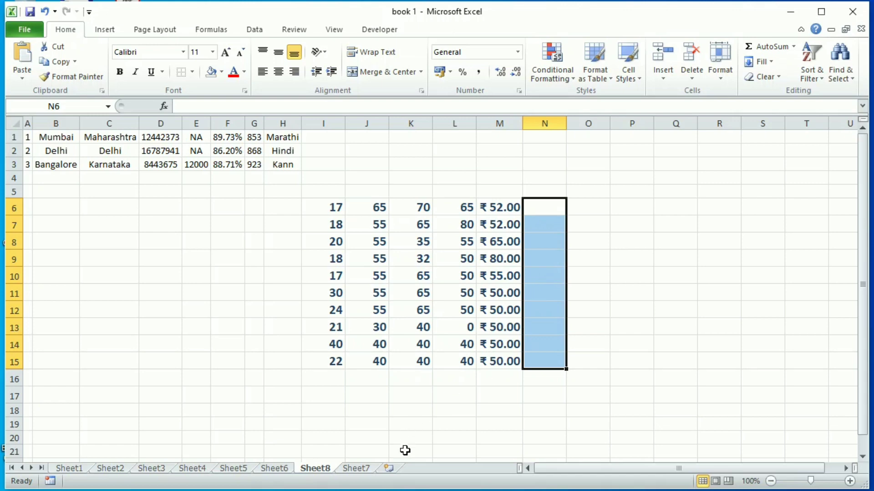
click(394, 490)
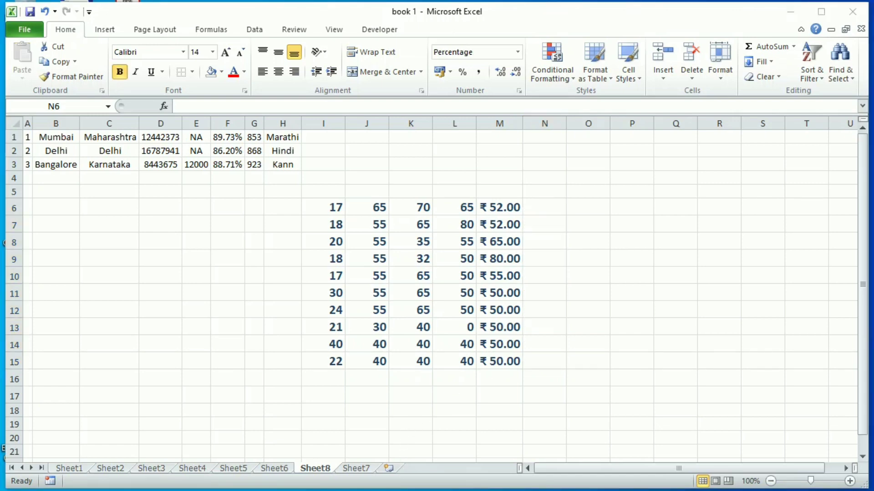
click(538, 207)
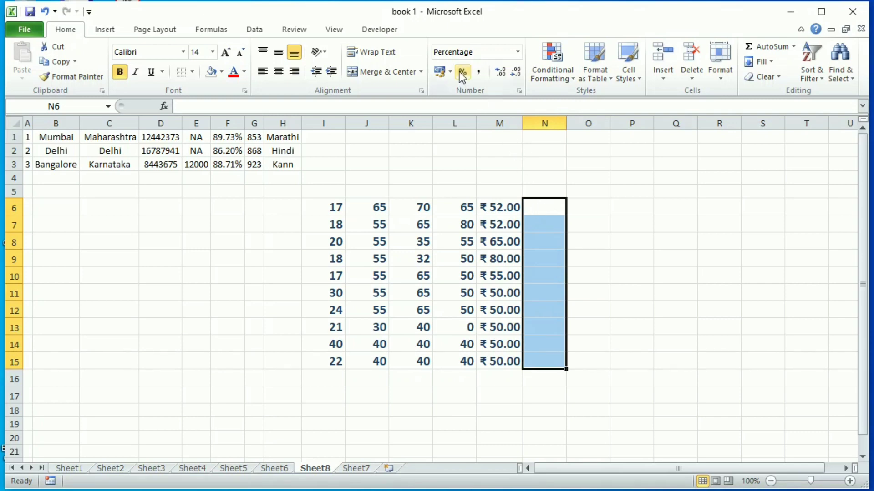
Step: Enter 25% in N6 and 30% in N7
click(536, 209)
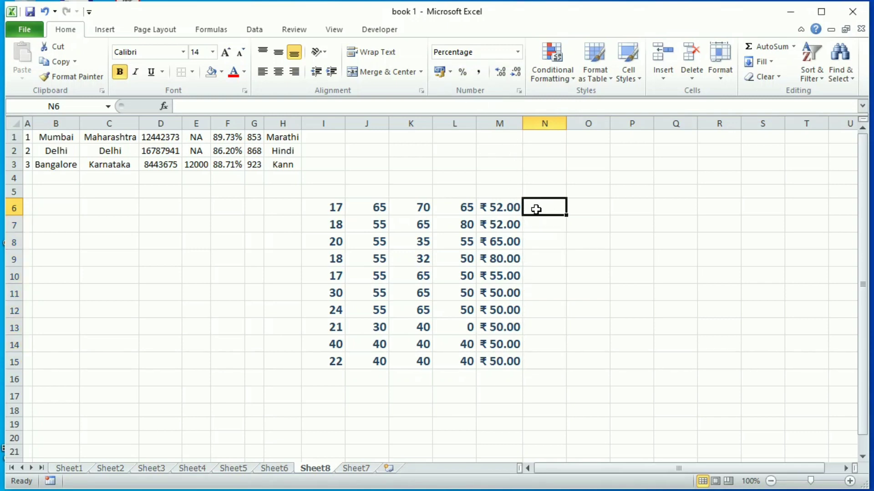
text(25)
key(Return)
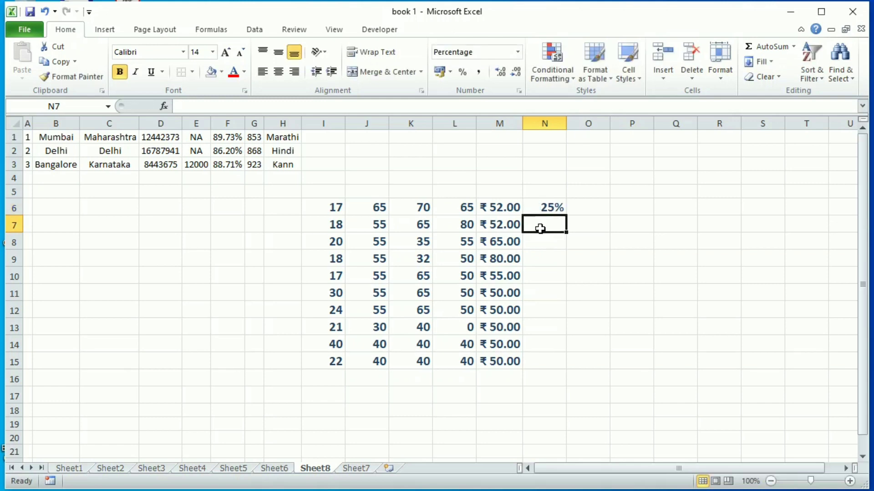
text(30)
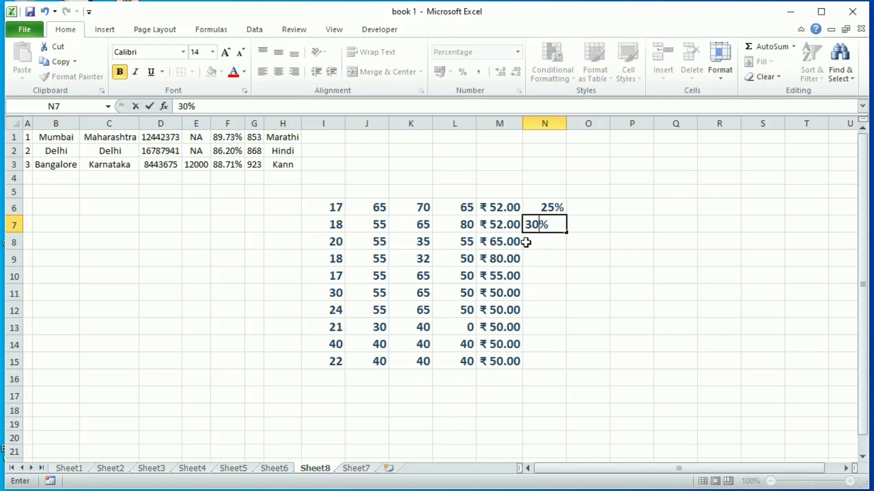
key(Return)
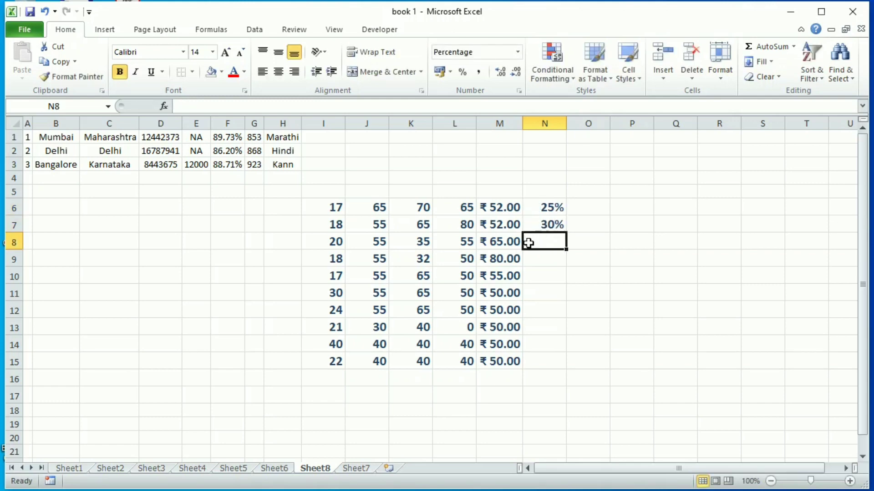
Step: Fill the percentage series from N6:N7 down to N15, reaching 70% in steps of 5%
click(548, 210)
drag(548, 210, 569, 363)
click(573, 331)
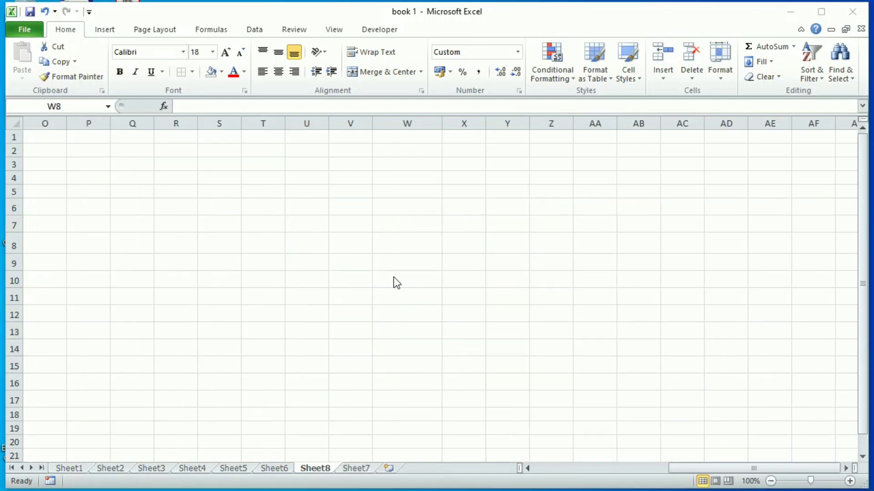
Step: Insert the current time into cell W8
click(399, 244)
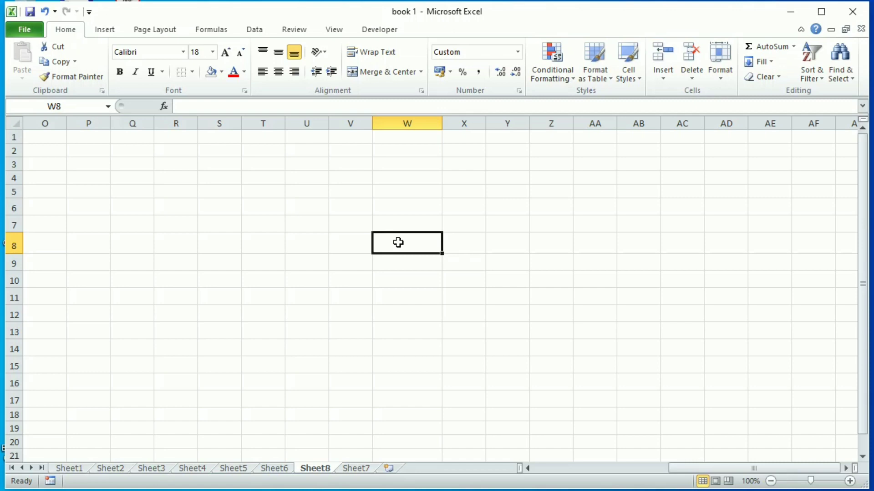
key(ctrl+shift+semicolon)
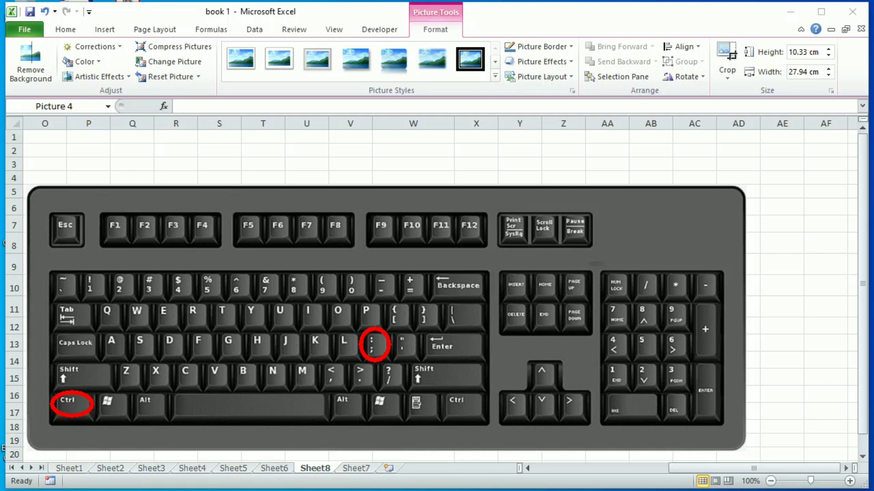
Step: Delete the keyboard picture covering the sheet and insert the current date into cell W11
key(Delete)
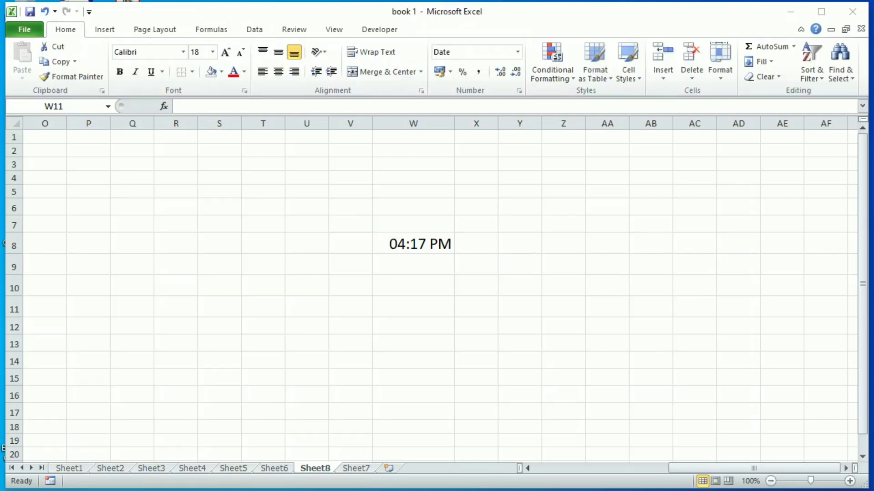
click(406, 299)
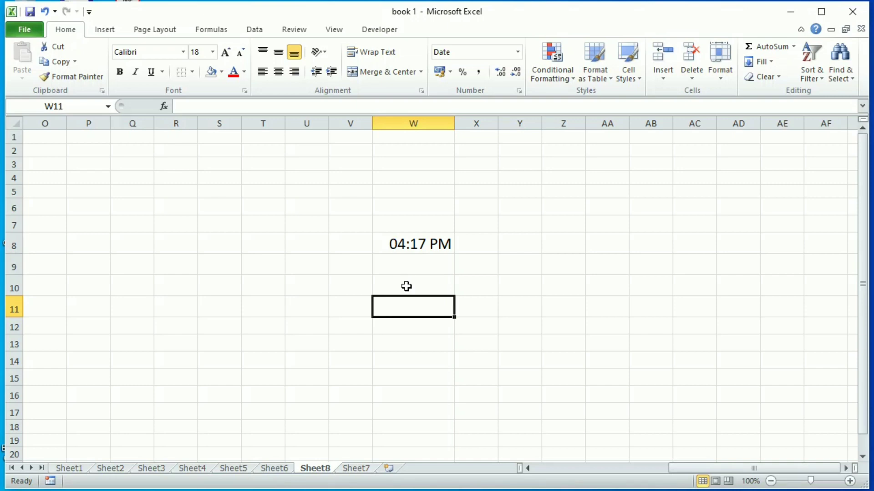
key(ctrl+semicolon)
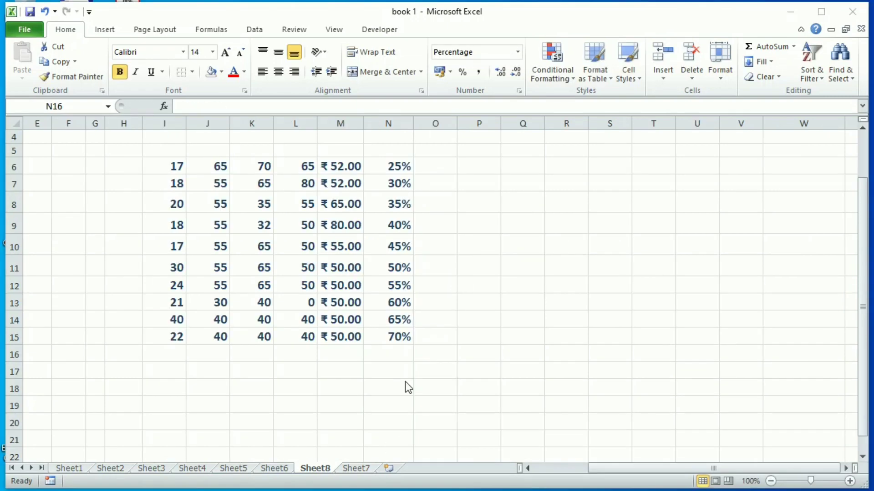
Step: Copy the value 70% from the cell above into N16, N17 and N18 one after another
click(398, 354)
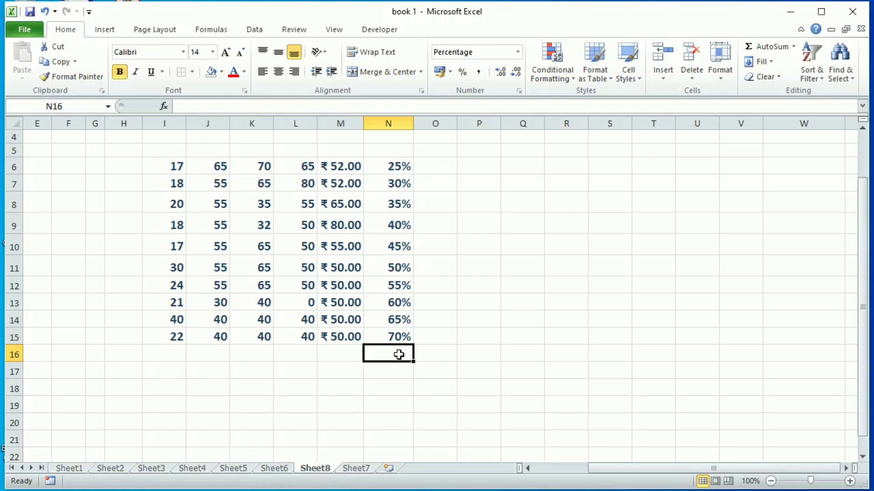
text(70%)
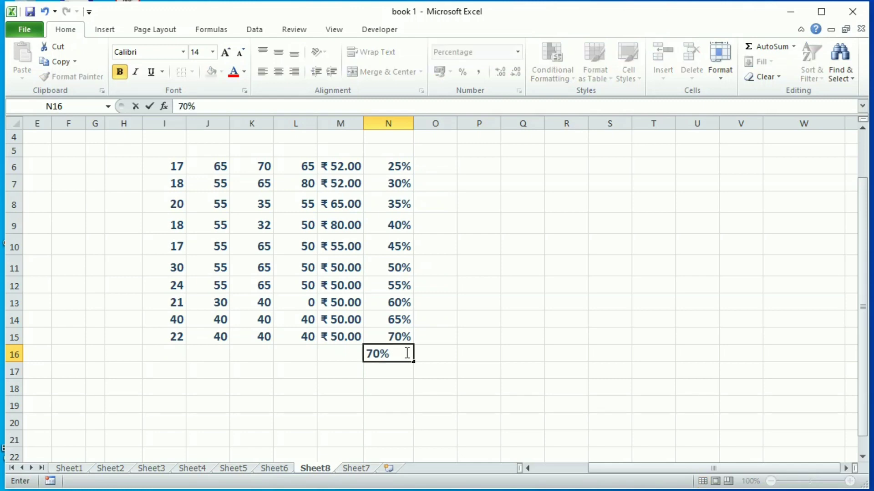
click(392, 370)
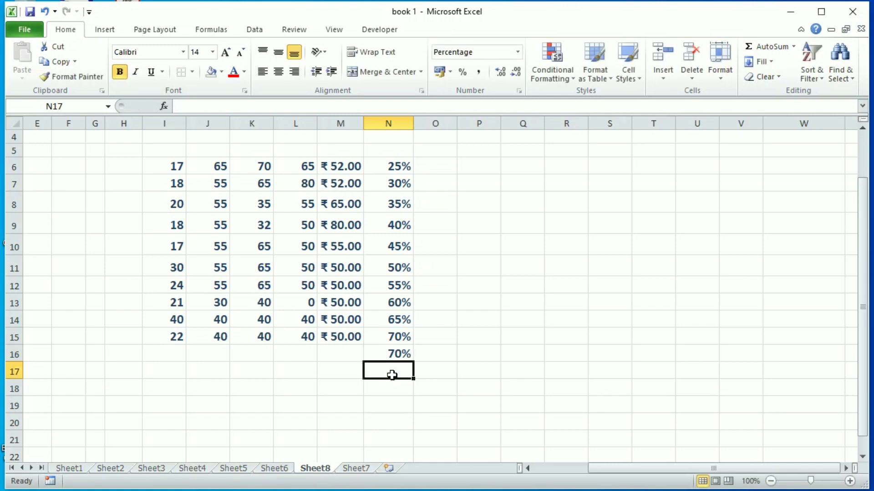
text(70%)
click(391, 390)
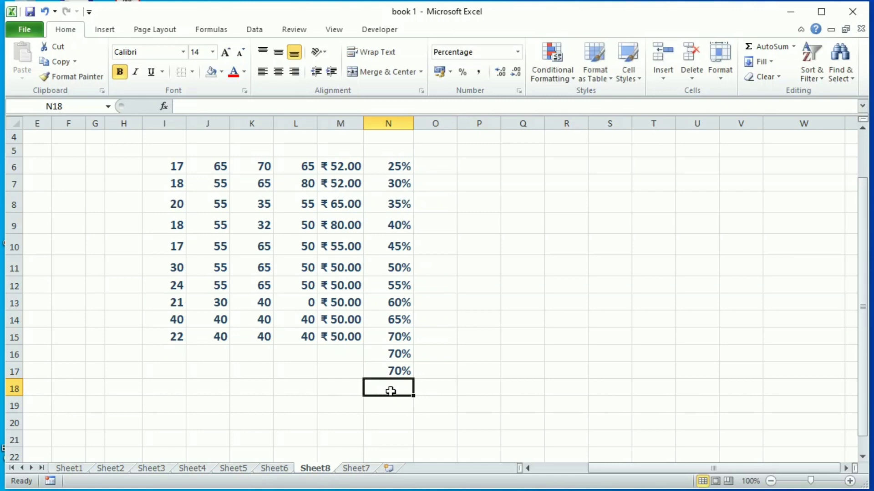
text(70%)
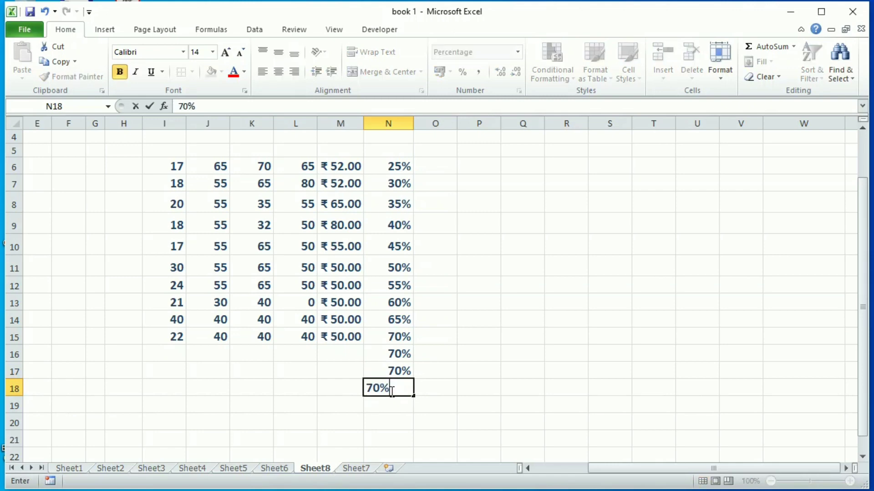
Step: Copy the value ₹ 50.00 from the cell above into M16
click(331, 350)
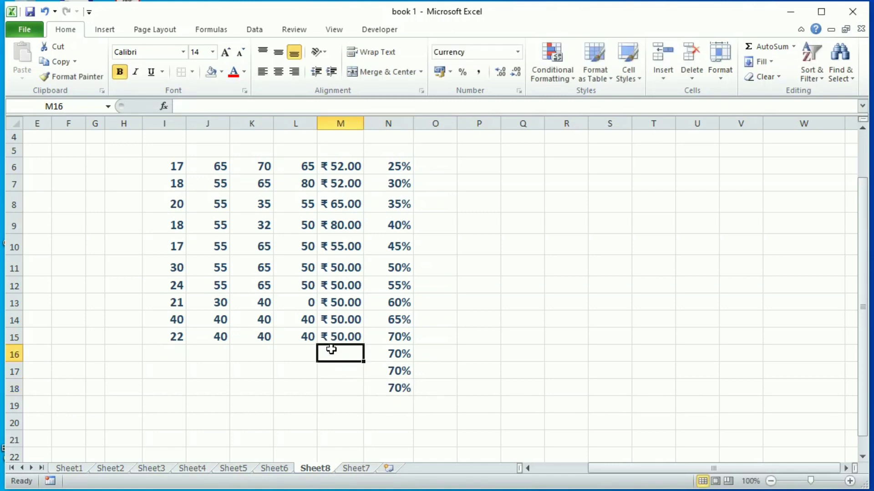
key(ctrl+shift+apostrophe)
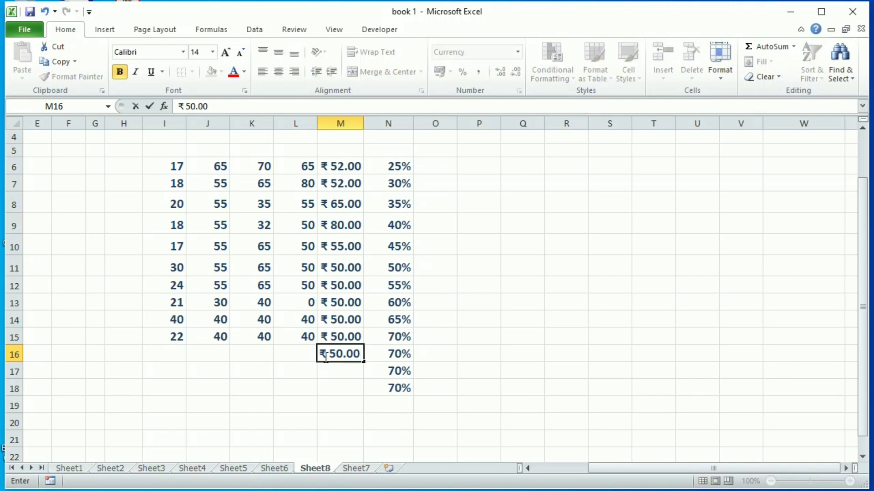
click(314, 390)
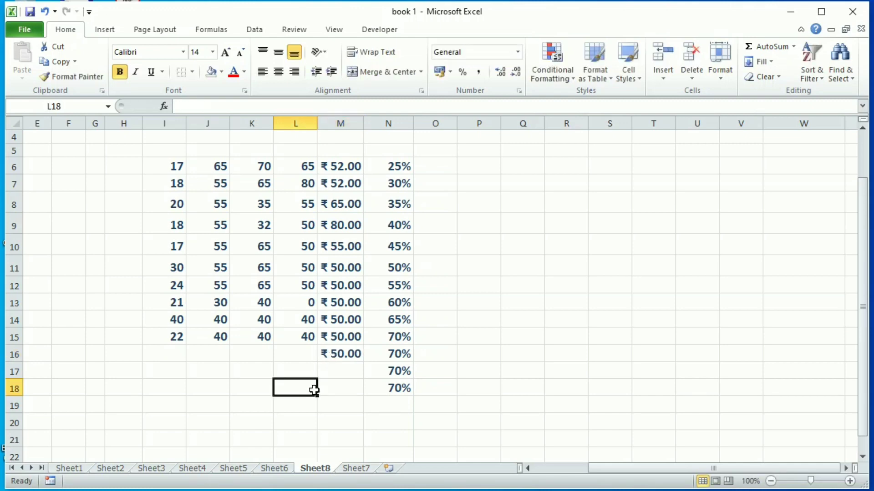
Step: Clear cell K10 and copy the value 32 into it from the cell above
click(265, 248)
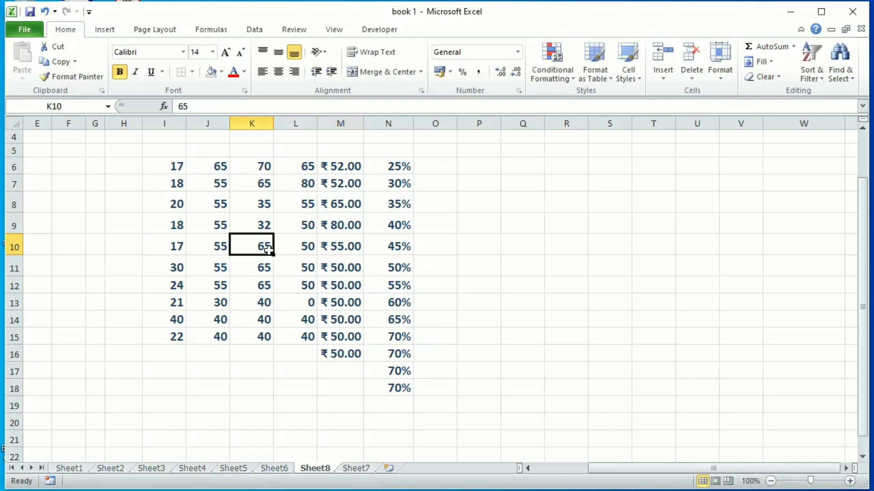
key(Delete)
click(221, 266)
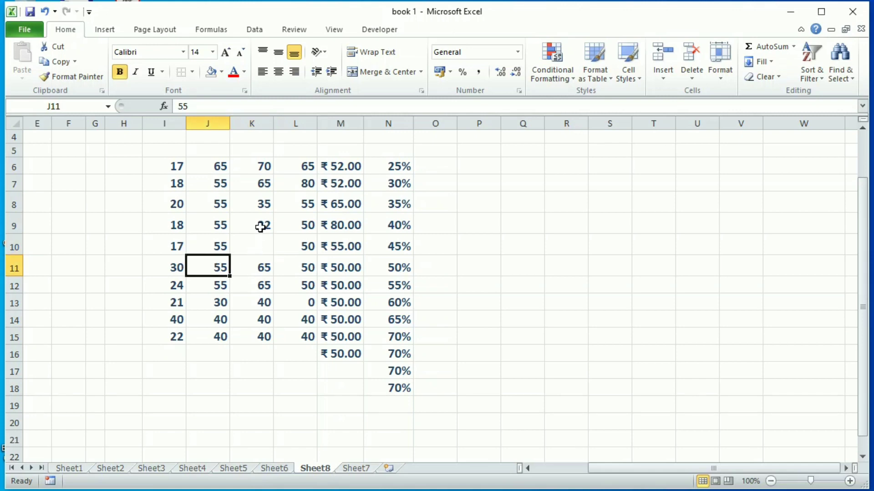
click(264, 248)
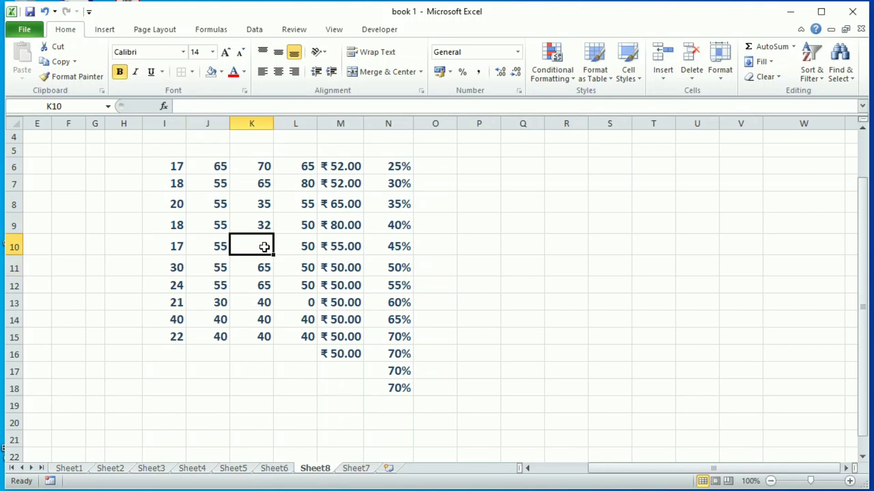
text(32)
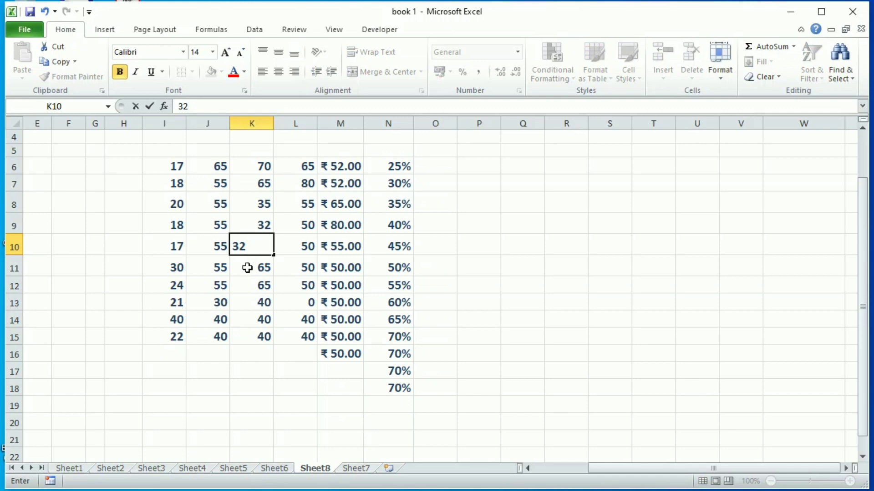
click(247, 269)
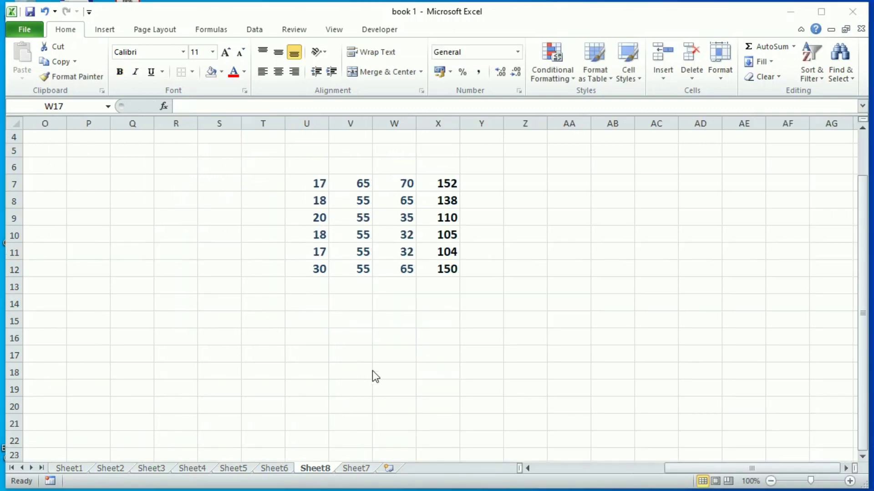
Step: Examine the SUM formulas behind the row totals in X7:X12
click(417, 293)
click(447, 269)
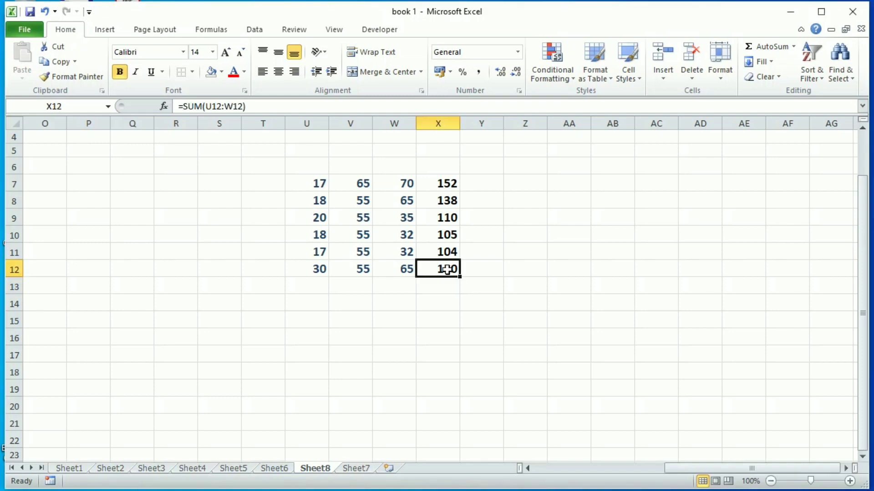
key(Up)
key(Up)
key(Up)
key(Up)
key(Up)
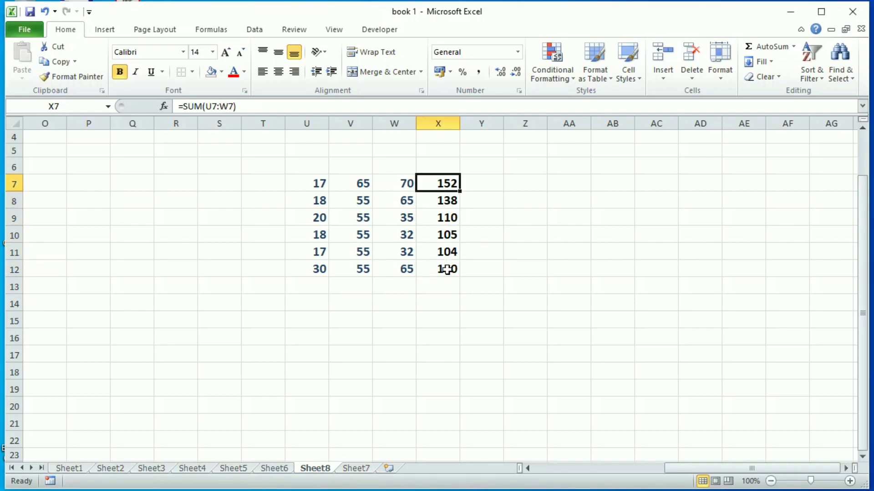
key(Down)
key(Down)
key(Down)
key(Down)
key(Down)
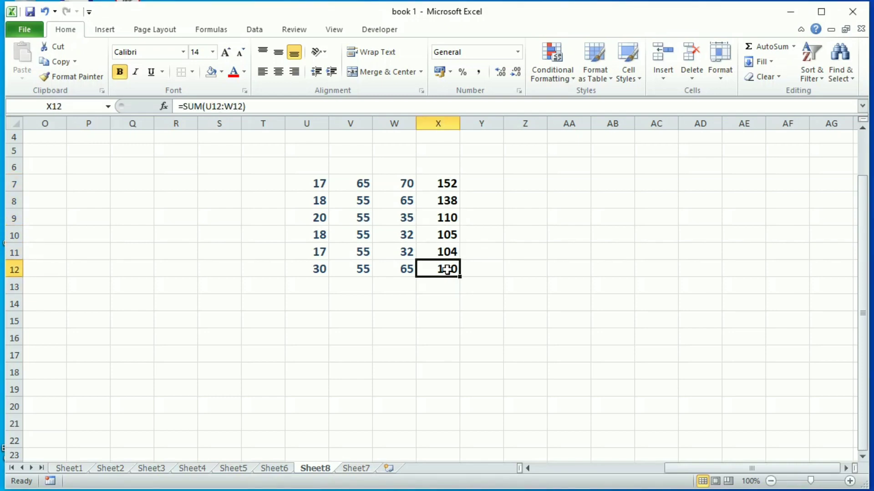
Step: Copy the formula =SUM(U12:W12) from the cell above into X13 and X14 without adjusting its references
click(434, 288)
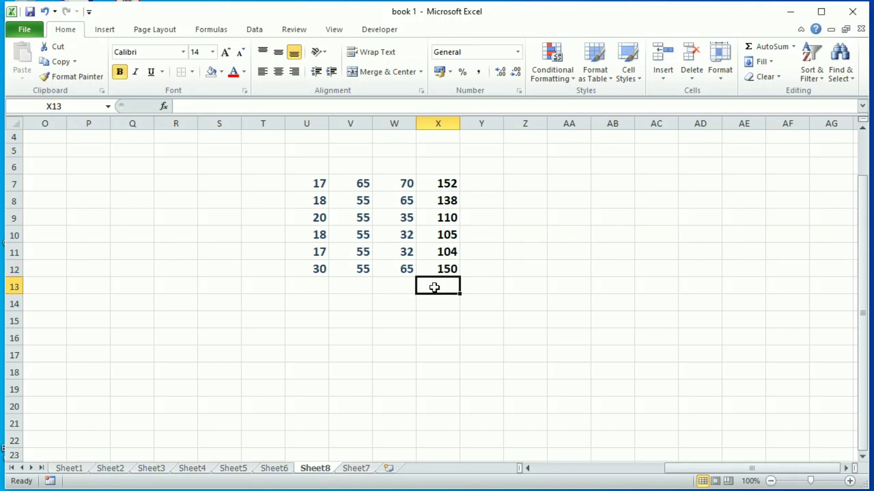
key(ctrl+apostrophe)
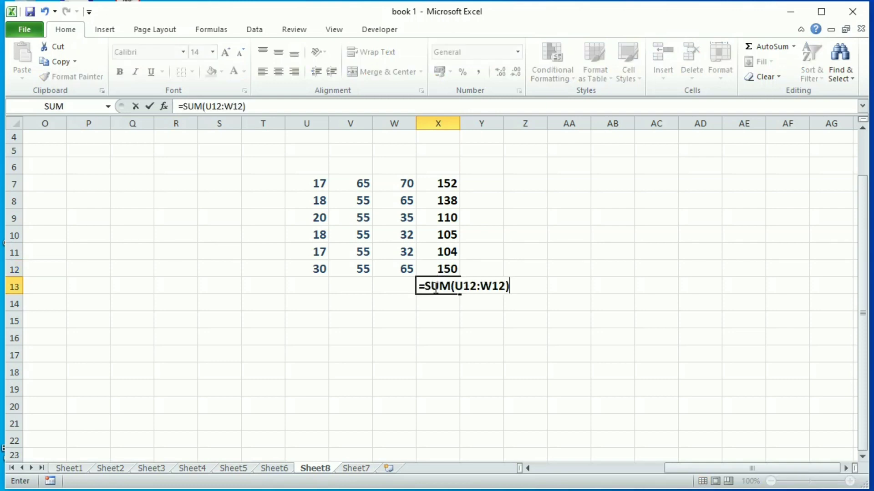
key(Return)
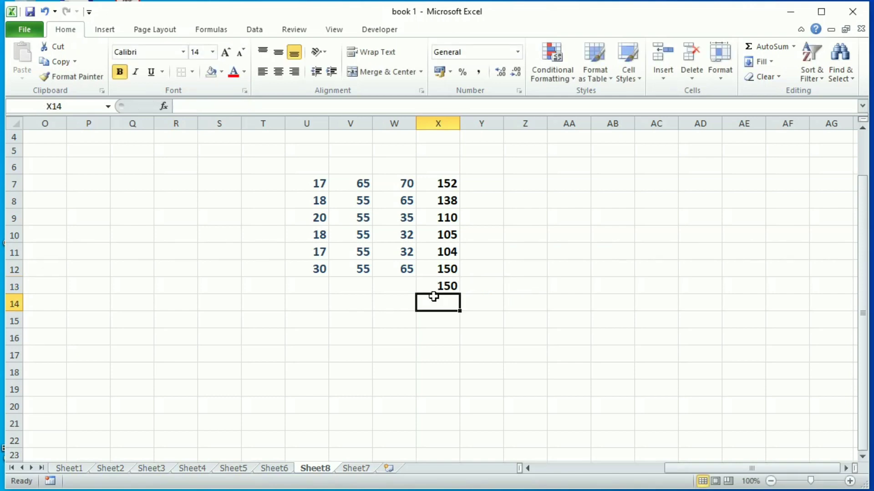
key(ctrl+apostrophe)
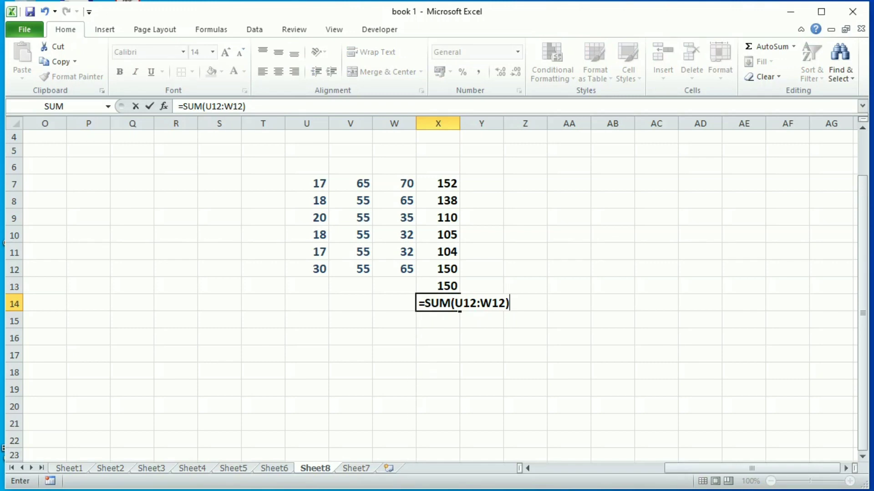
key(Return)
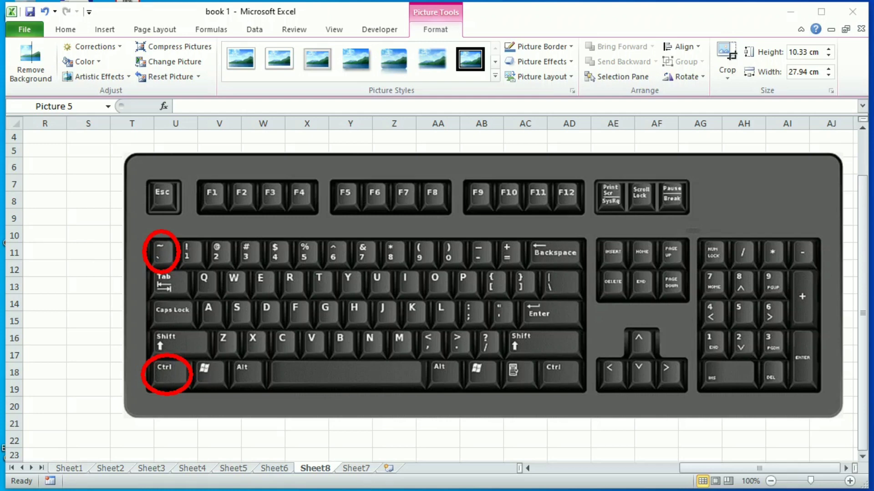
Step: Delete the keyboard picture and toggle the sheet's formula display on and off again
key(Delete)
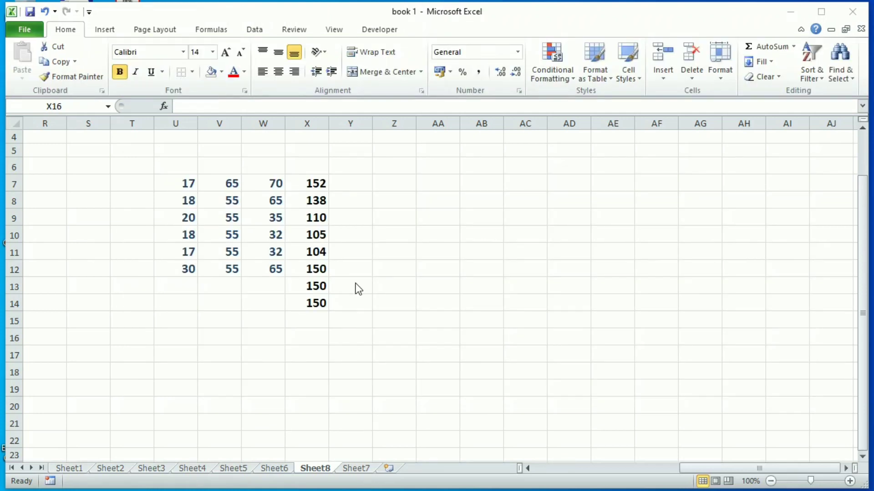
click(347, 254)
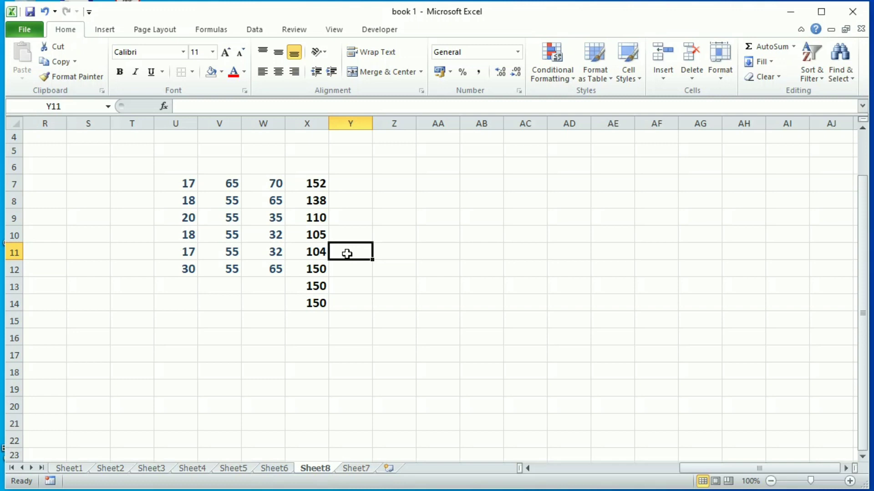
key(ctrl+grave)
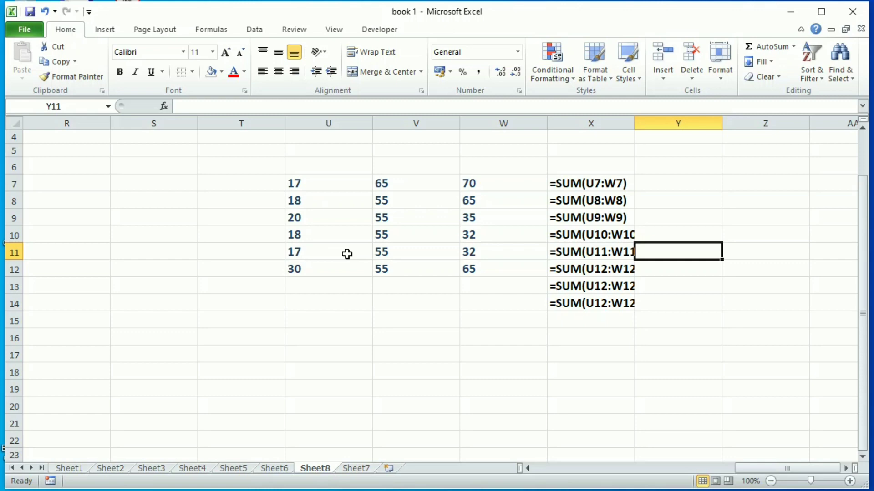
key(ctrl+grave)
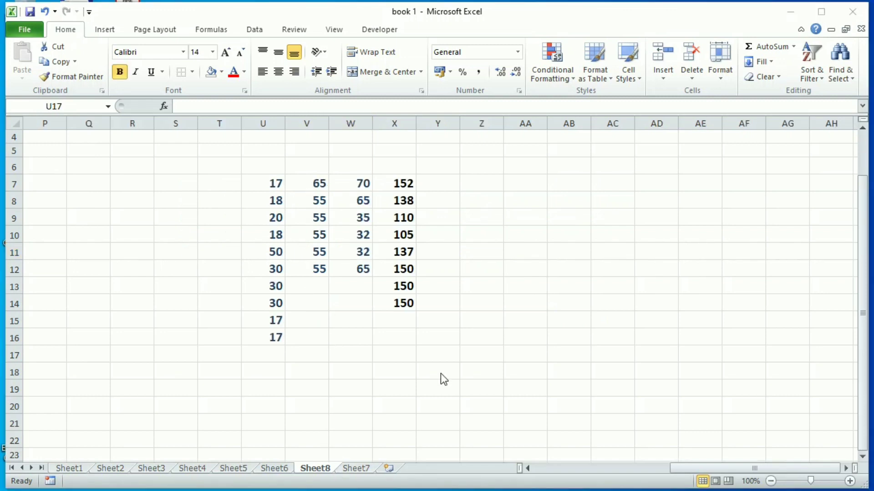
Step: Delete the keyboard picture and total U7:U16 with AutoSum in cell U17
click(280, 355)
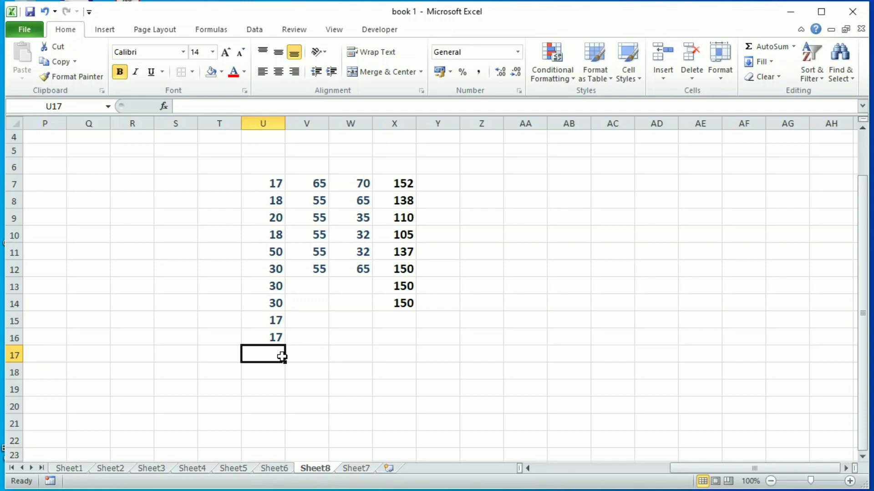
key(alt)
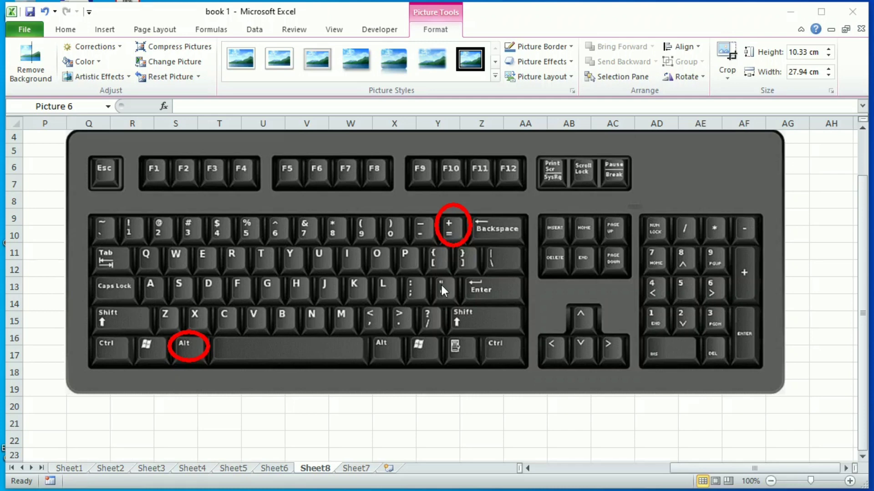
key(Delete)
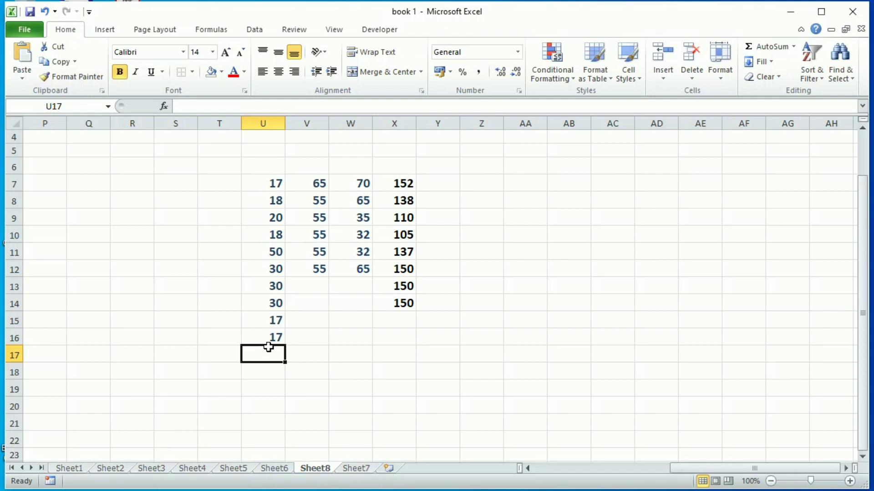
key(alt)
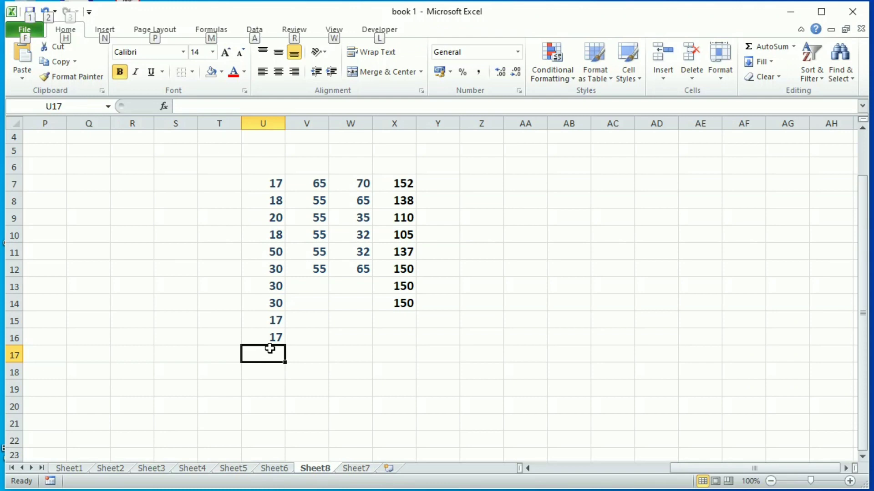
key(alt+=)
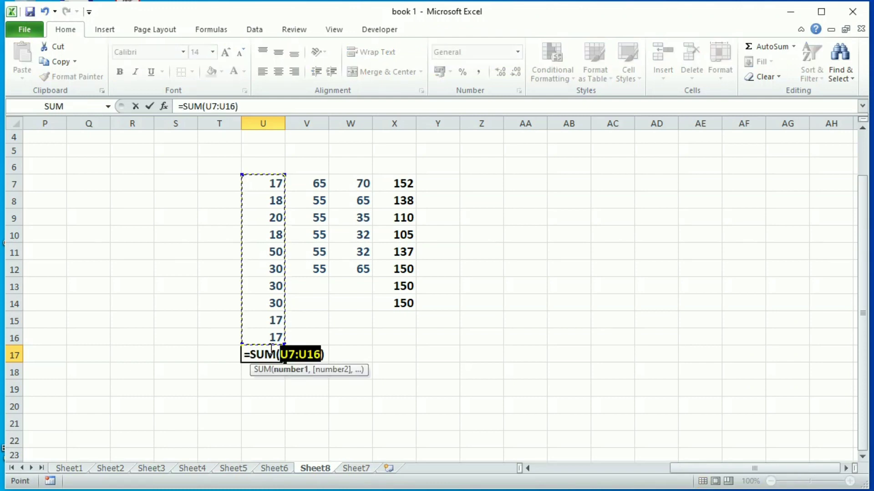
key(Return)
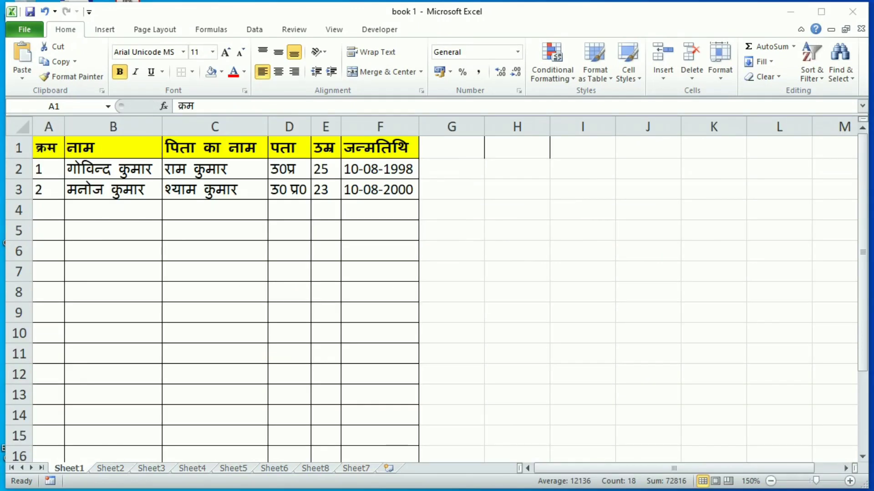
Step: Clear the selection on Sheet1 and page forward through the worksheets to Sheet7
click(258, 391)
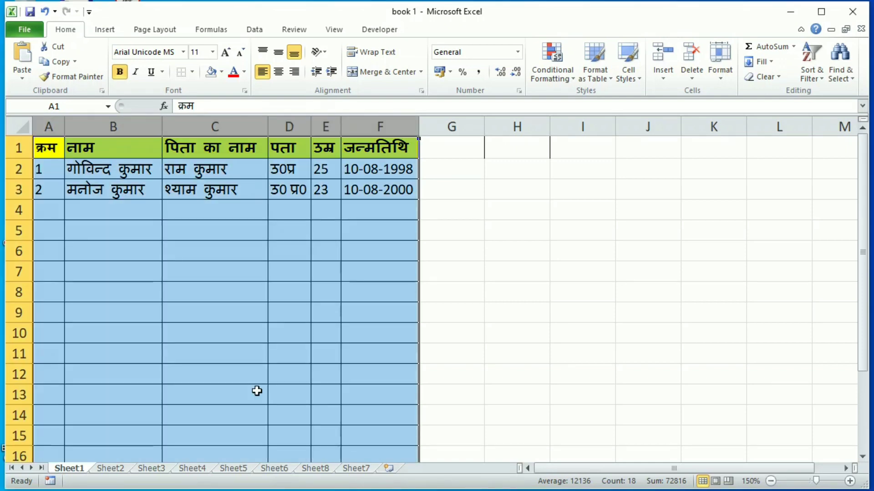
click(257, 391)
key(ctrl+Page_Down)
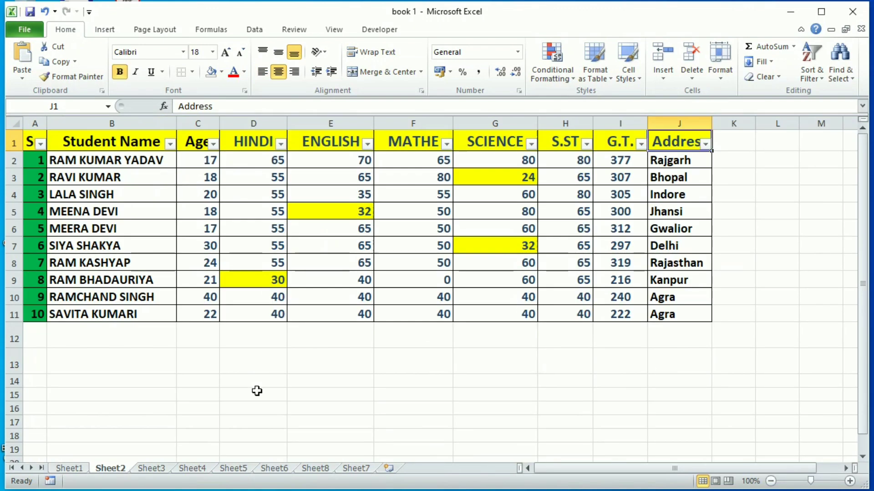
key(ctrl+Page_Down)
key(ctrl+Page_Down)
key(ctrl+Page_Down)
key(ctrl+Page_Down)
key(ctrl+Page_Down)
key(ctrl+Page_Down)
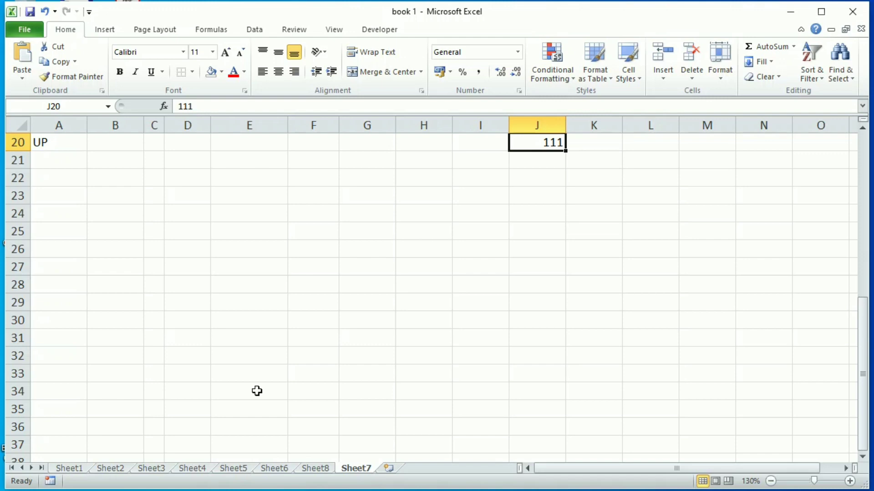
Step: Page back through the worksheets from Sheet7 to Sheet1
key(ctrl+Page_Up)
key(ctrl+Page_Up)
key(ctrl+Page_Up)
key(ctrl+Page_Up)
key(ctrl+Page_Up)
key(ctrl+Page_Up)
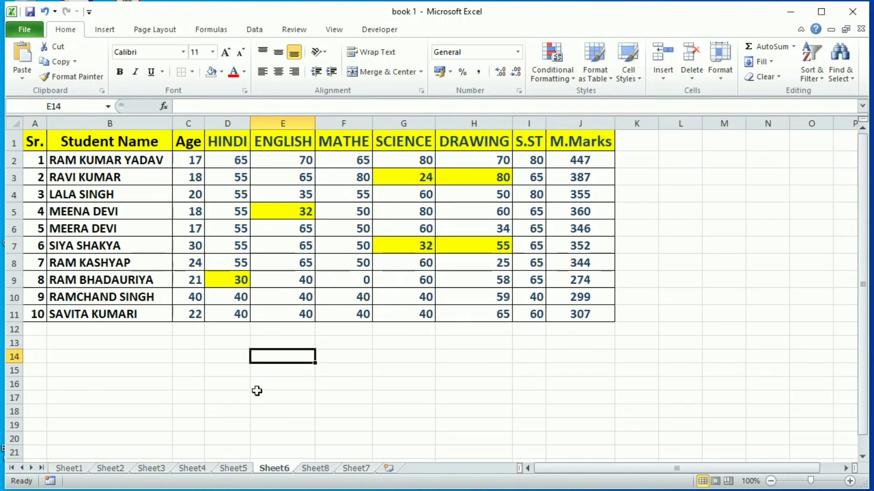
key(ctrl+Page_Up)
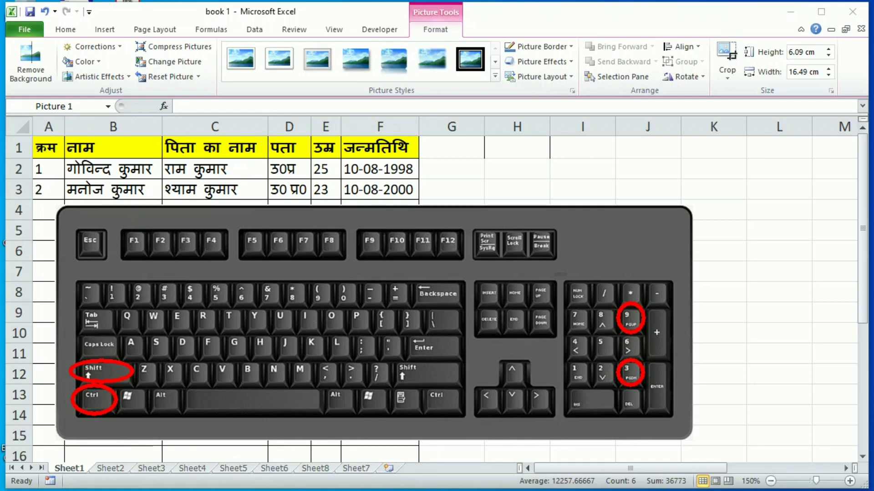
Step: Move forward through the worksheets from Sheet1 to Sheet8
key(ctrl+Page_Down)
key(ctrl+Page_Down)
key(ctrl+Page_Down)
key(ctrl+Page_Down)
key(ctrl+Page_Down)
key(ctrl+Page_Down)
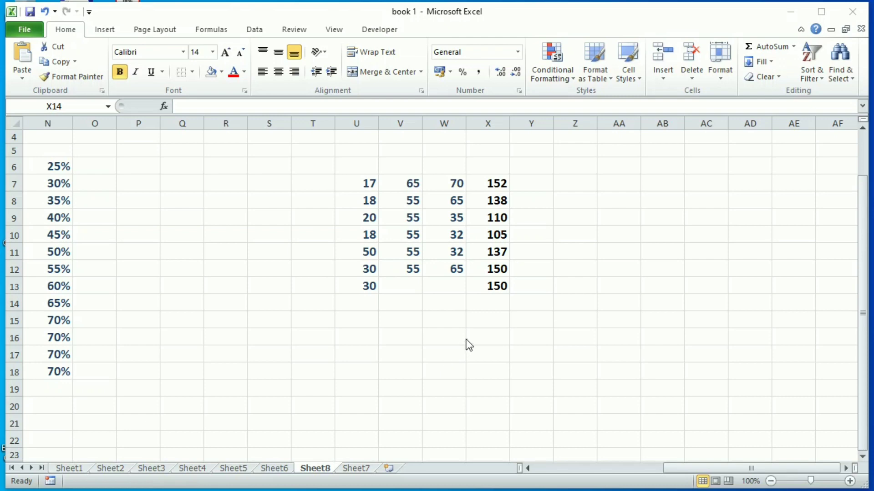
Step: Select the range U7:X13 by extending the selection from X13 one cell at a time
click(495, 302)
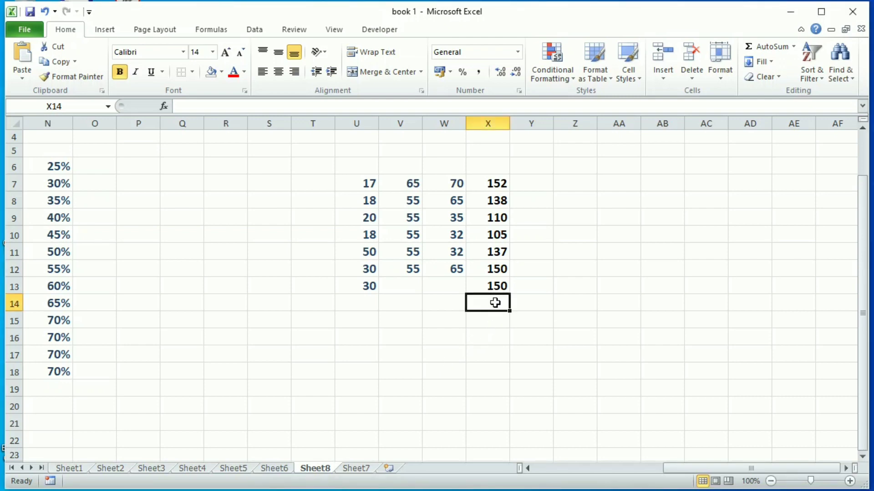
click(502, 287)
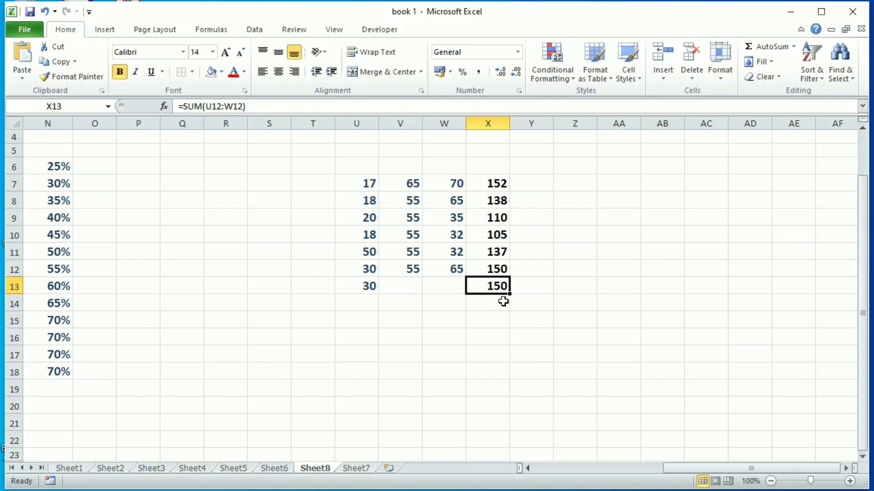
key(shift+Left)
key(shift+Left)
key(shift+Left)
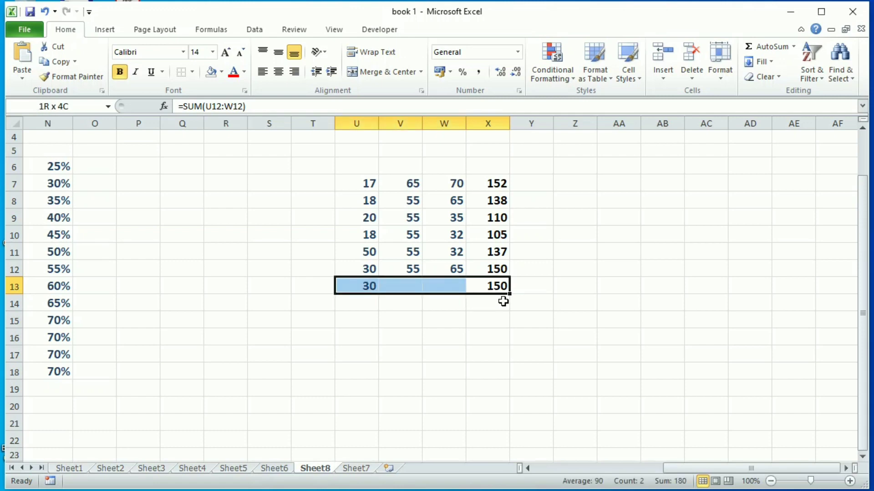
key(shift+Up)
key(shift+Up)
key(shift+Up)
key(shift+Up)
key(shift+Up)
key(shift+Up)
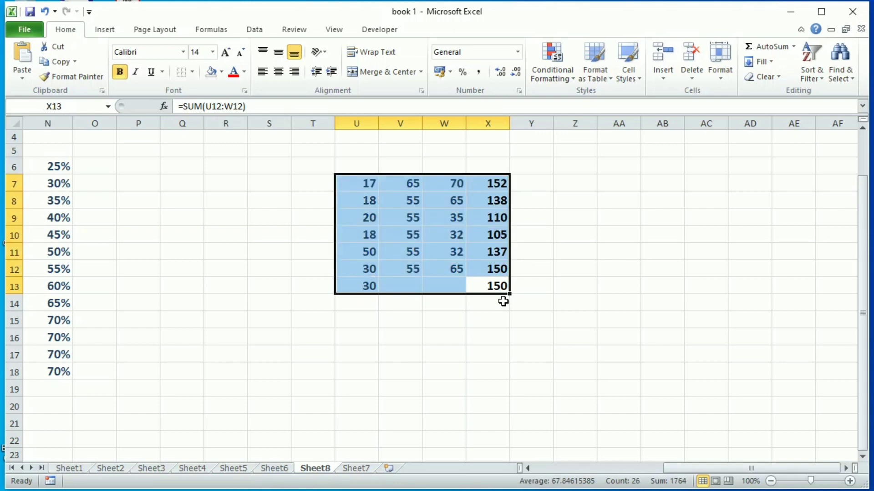
Step: Select U7:X13 from cell U13 by extending the selection straight to the edges of the data
click(374, 293)
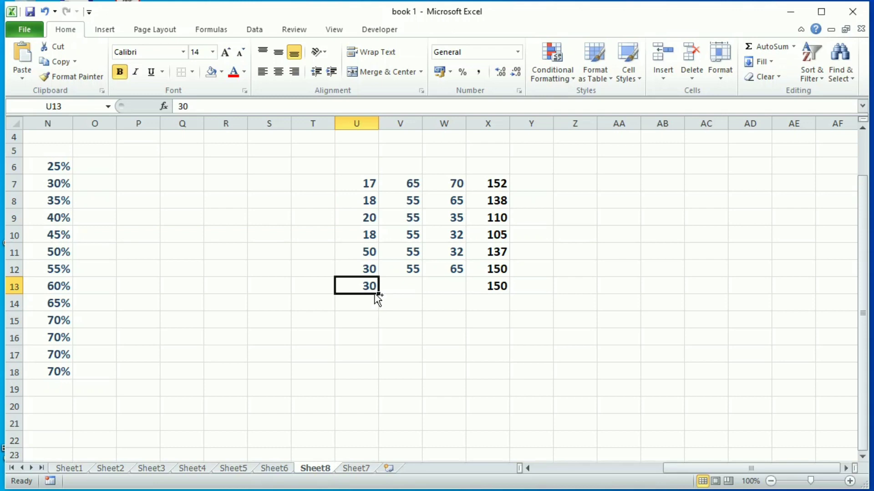
key(ctrl+shift+Right)
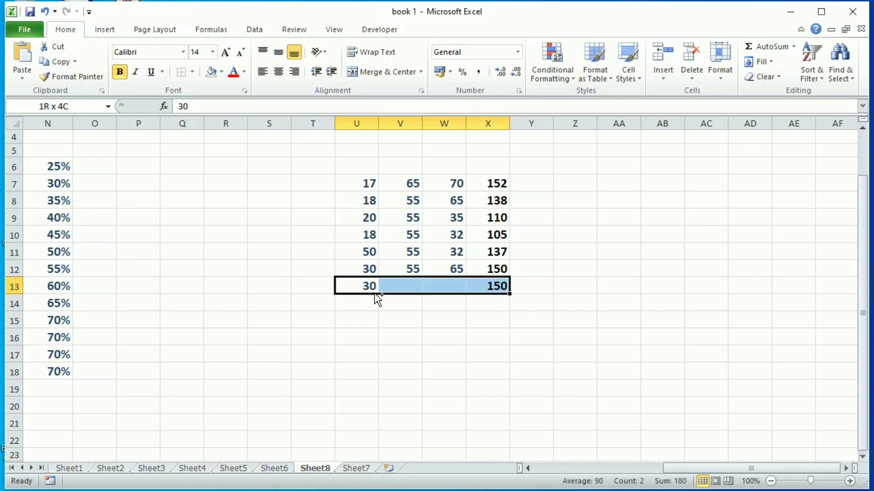
key(ctrl+shift+Up)
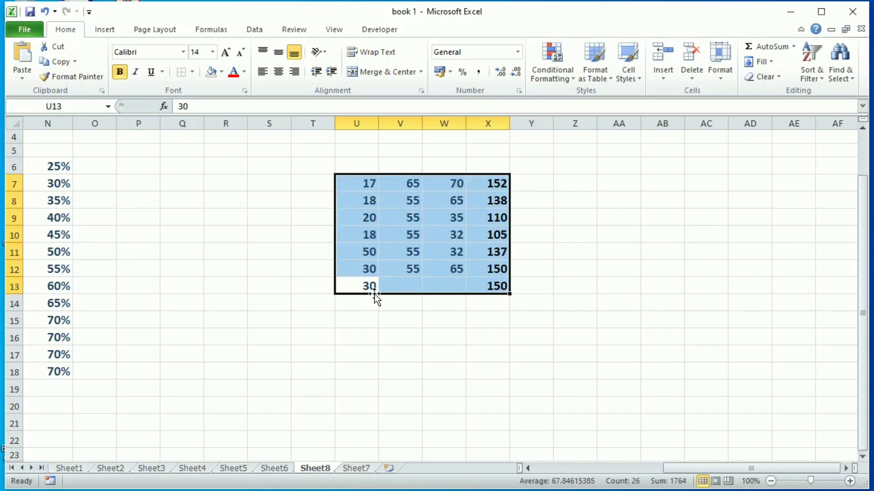
key(ctrl+v)
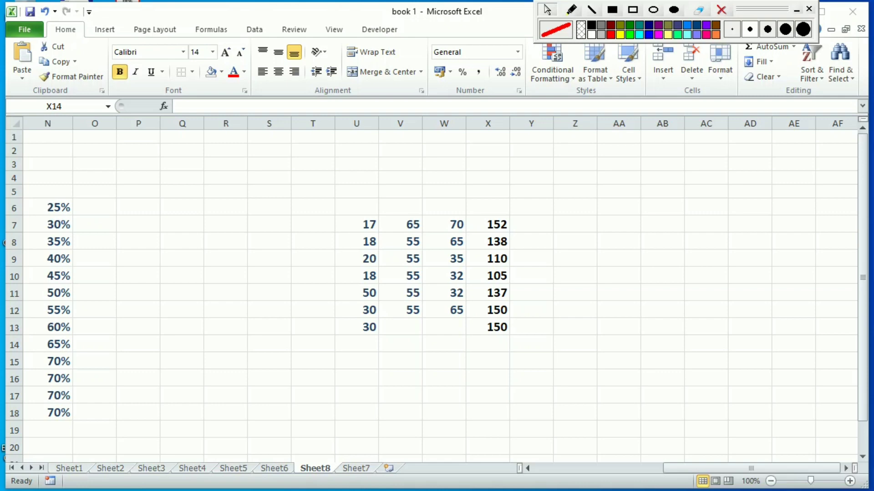
Step: Select the entire current data region around cell X13 in one action
click(496, 343)
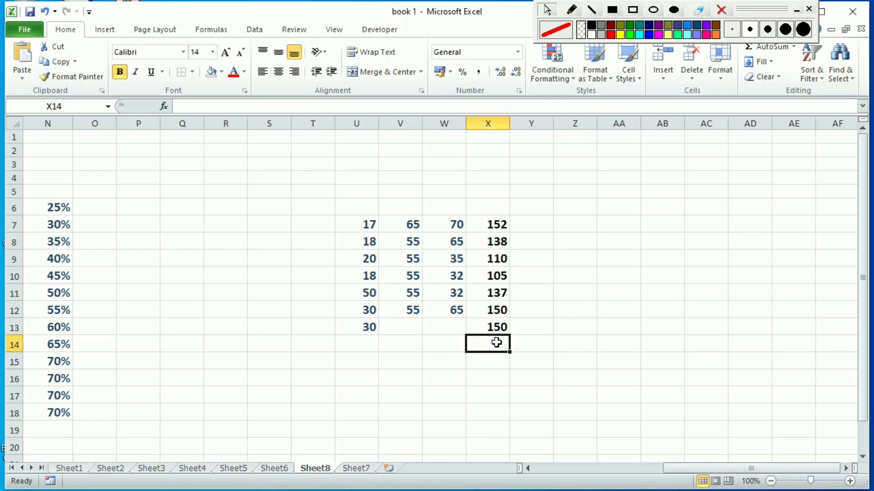
click(499, 328)
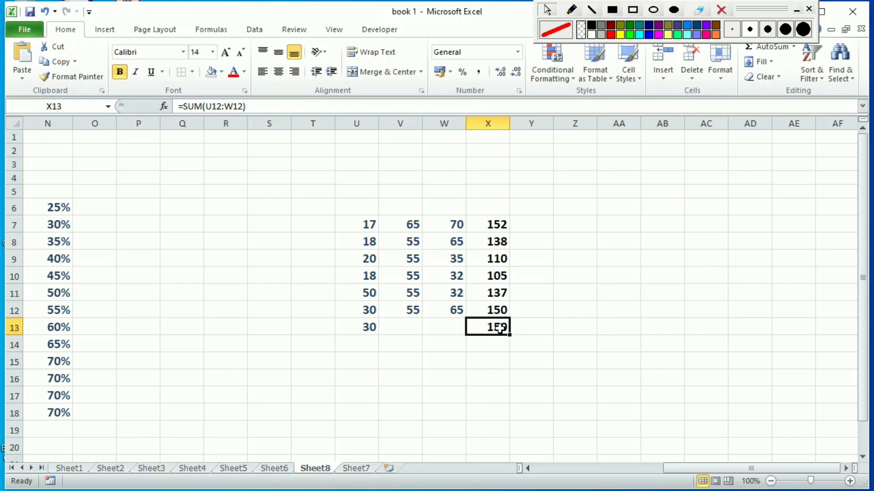
key(ctrl+shift+8)
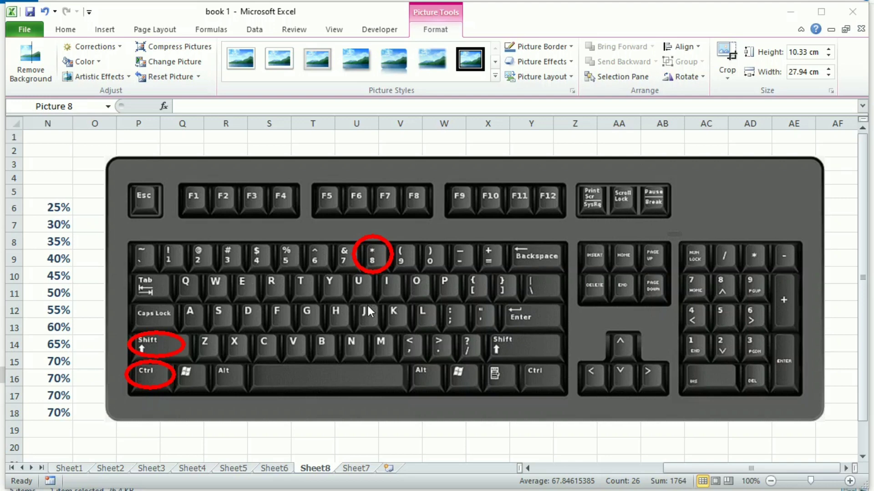
Step: Delete the keyboard picture and select the whole data region U7:X17 from cell X17
key(Delete)
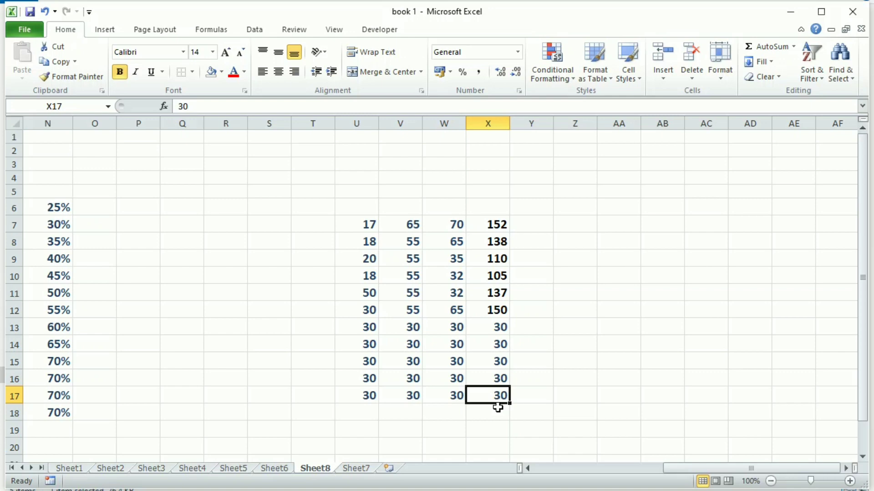
key(ctrl+shift+8)
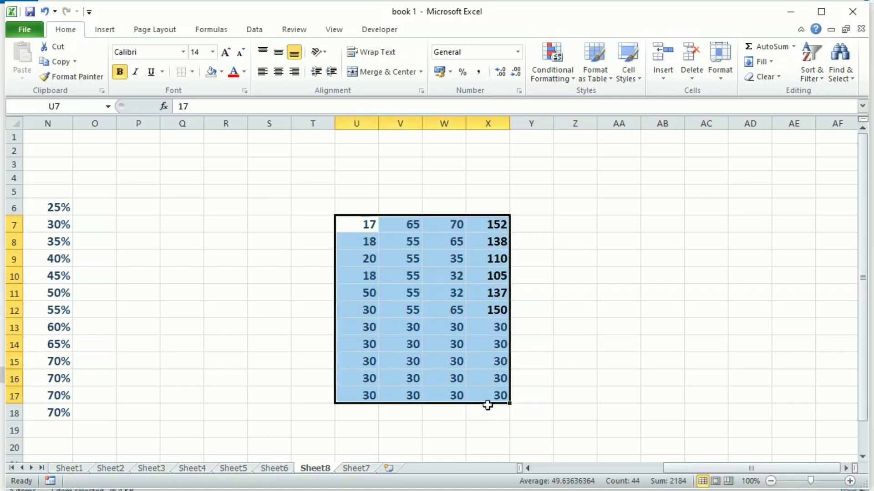
Step: Jump in column X from the last filled cell X17 to the first, X7, and back to X17
click(495, 410)
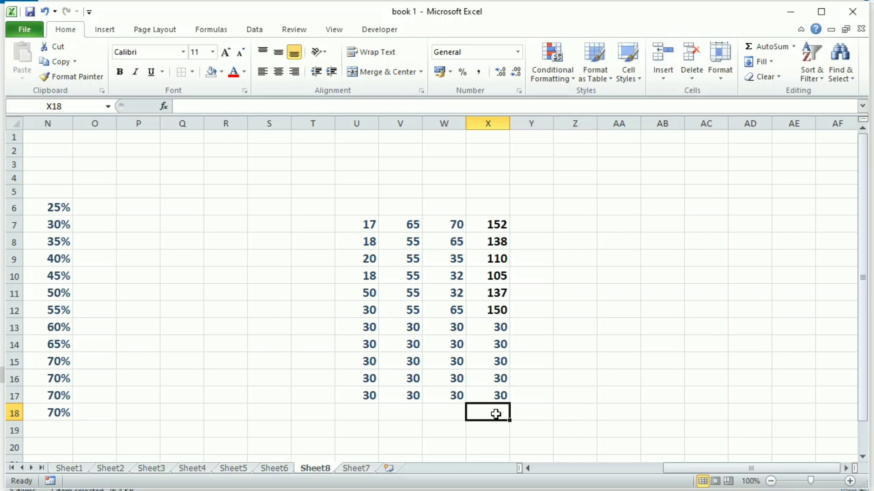
key(Up)
key(ctrl+Up)
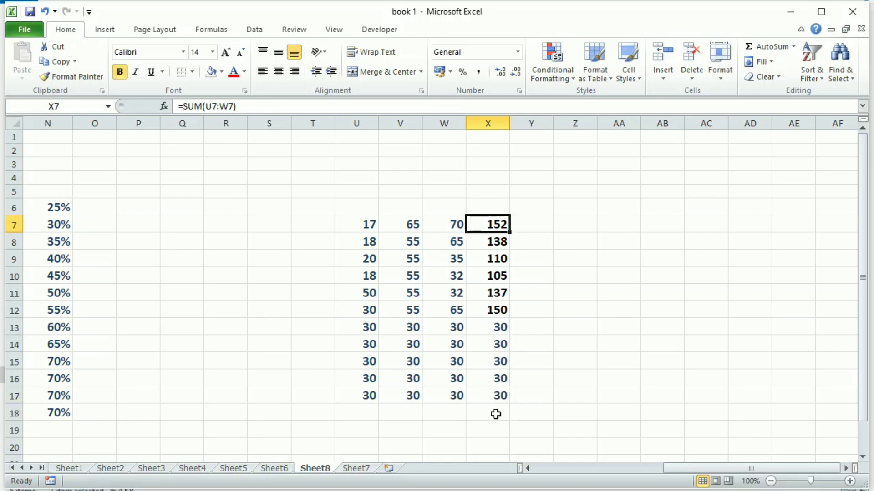
click(496, 414)
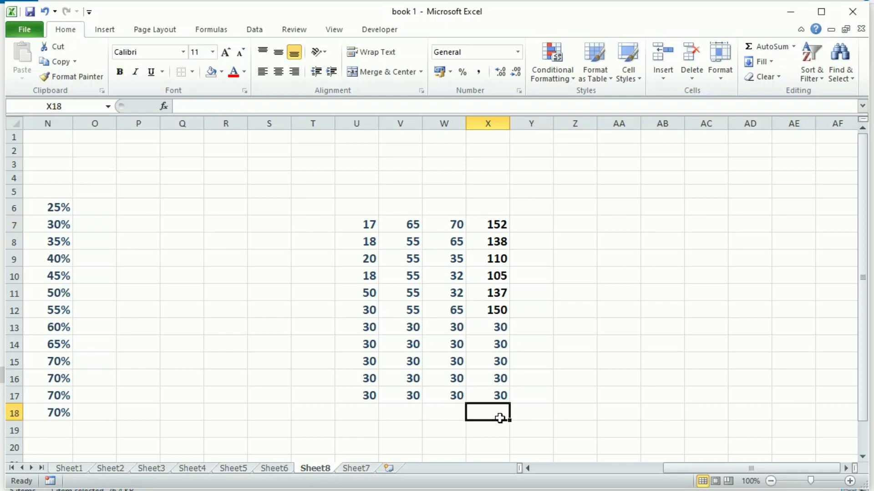
click(503, 395)
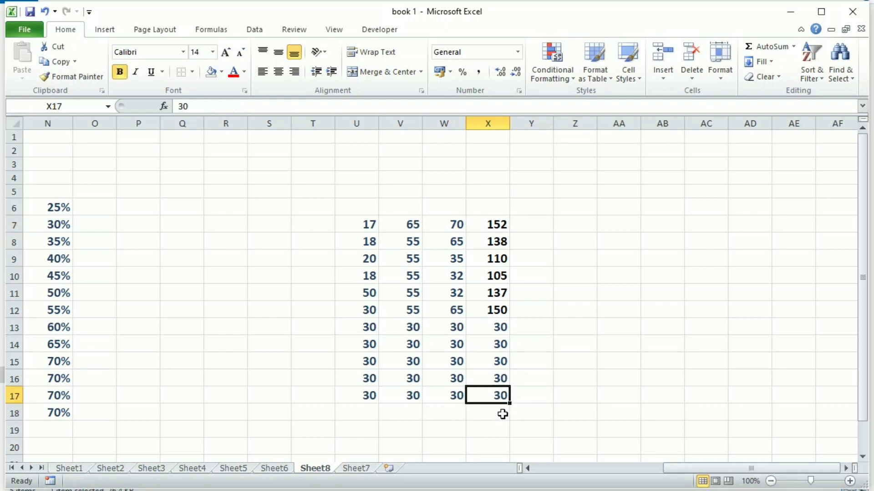
key(ctrl+Up)
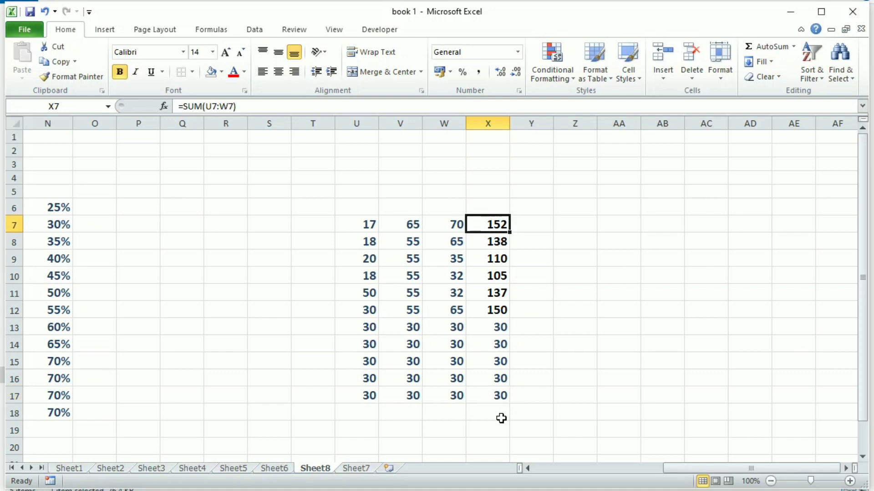
key(ctrl+Down)
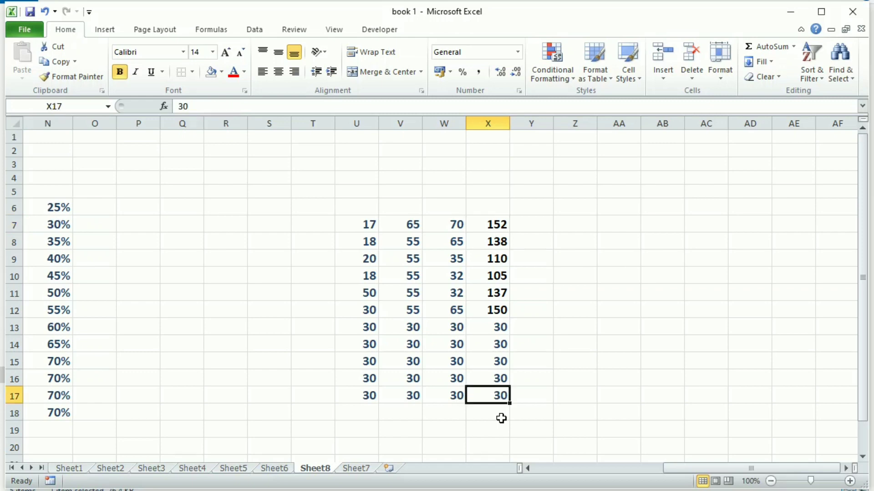
Step: Jump from X17 to the first filled cell of row 17, U17, and back, and repeat the jump in row 13
key(ctrl+Left)
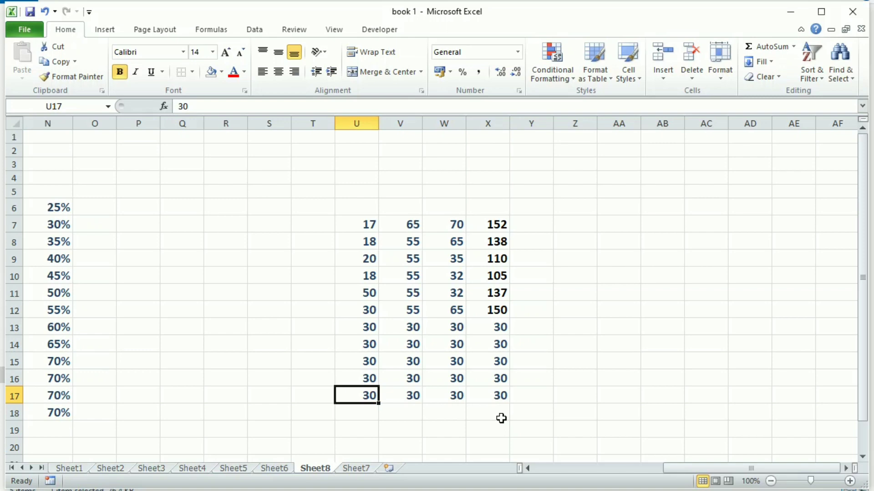
key(ctrl+Right)
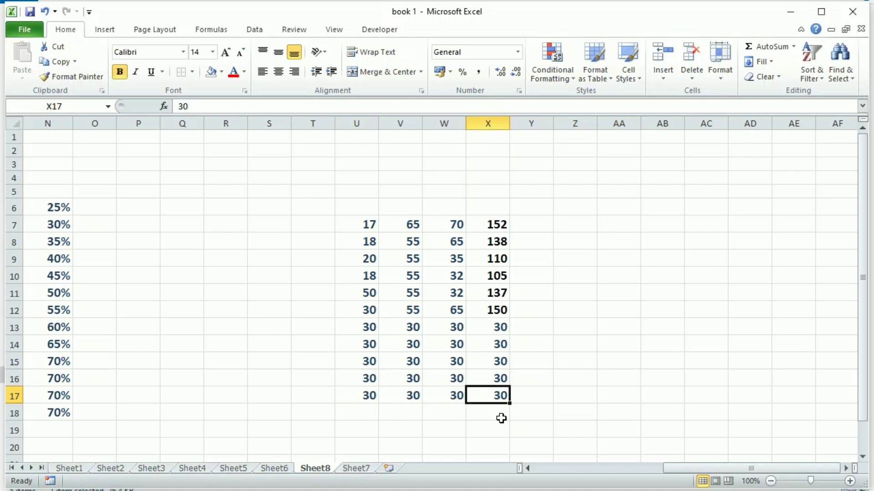
key(Up)
key(Up)
key(Up)
key(Up)
key(ctrl+Left)
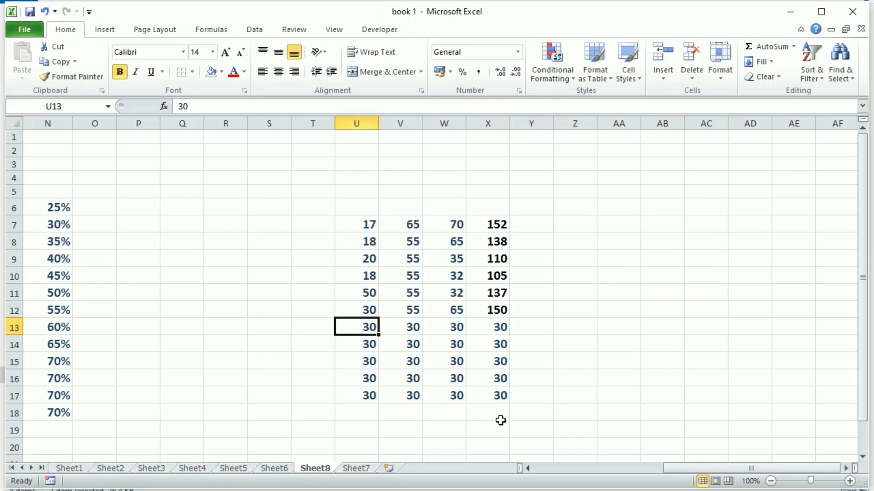
key(ctrl+Right)
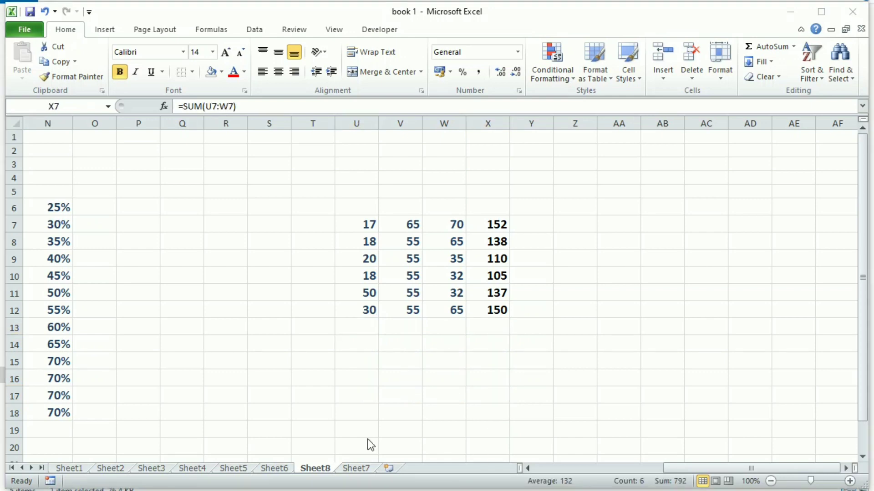
Step: Select the totals in X7:X12 and add Numerical Count to the calculations shown in the status bar
click(489, 243)
right_click(591, 483)
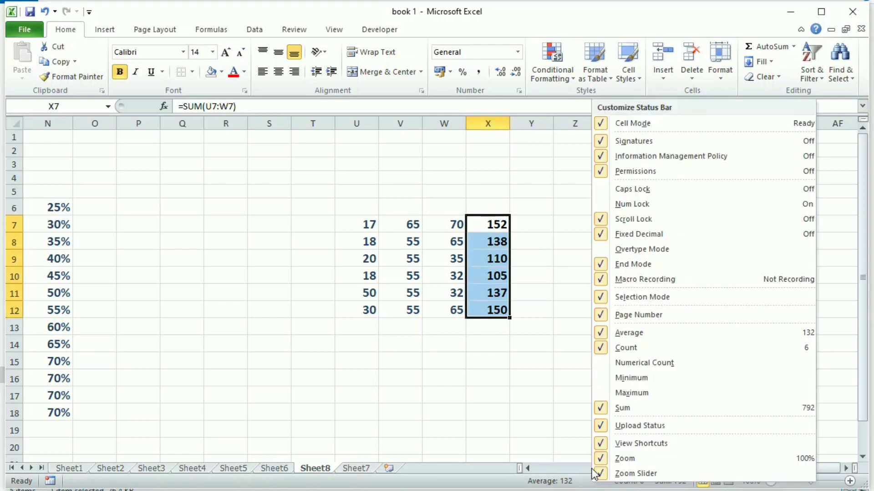
click(645, 368)
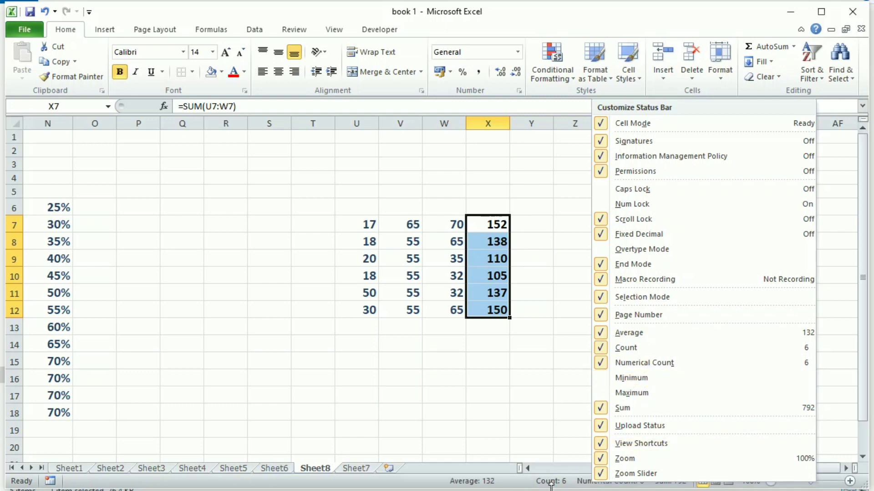
click(576, 488)
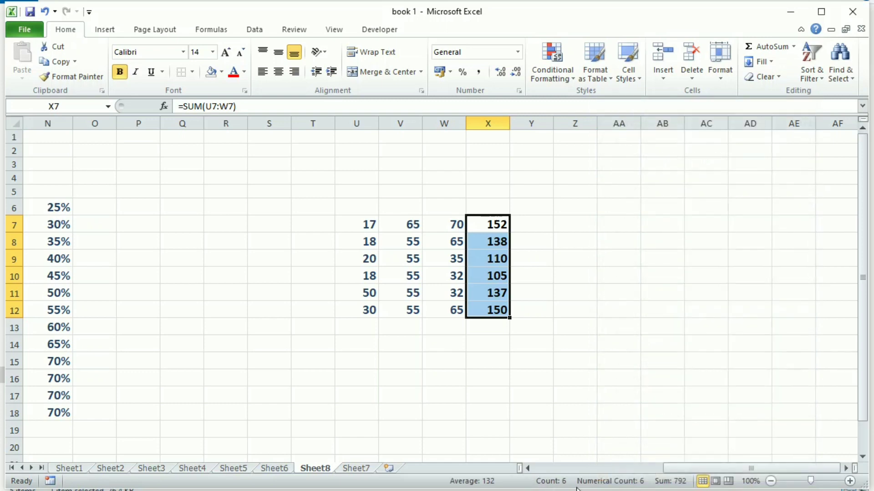
Step: Add the Minimum calculation to the status bar as well
right_click(644, 486)
click(691, 380)
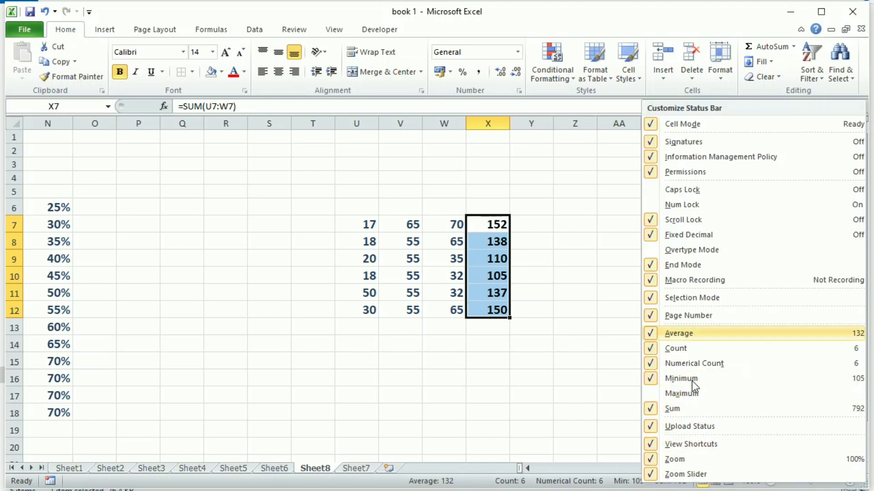
click(506, 487)
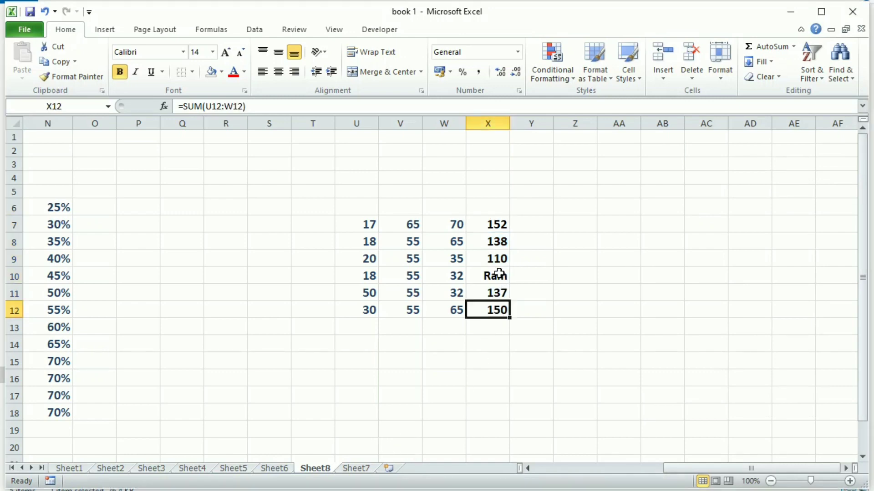
Step: Check the status bar calculations for X7:X12, which includes a text cell, and for the numeric range U7:W12
drag(494, 226, 505, 315)
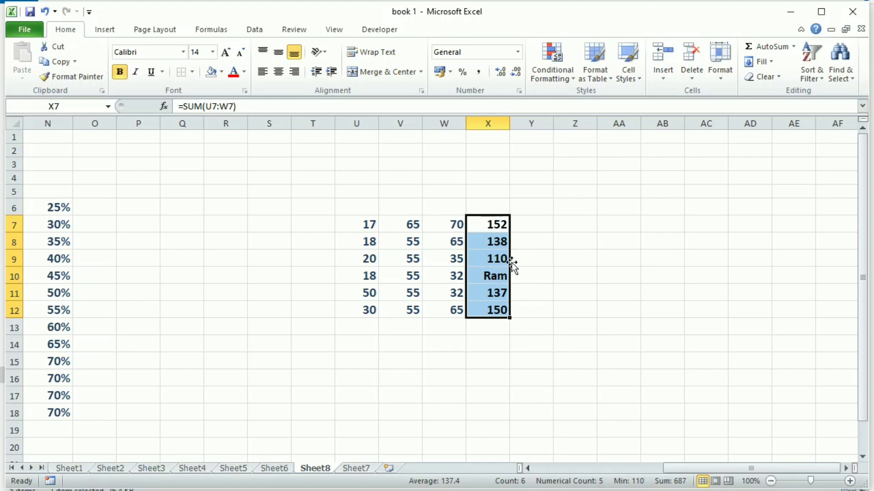
click(454, 318)
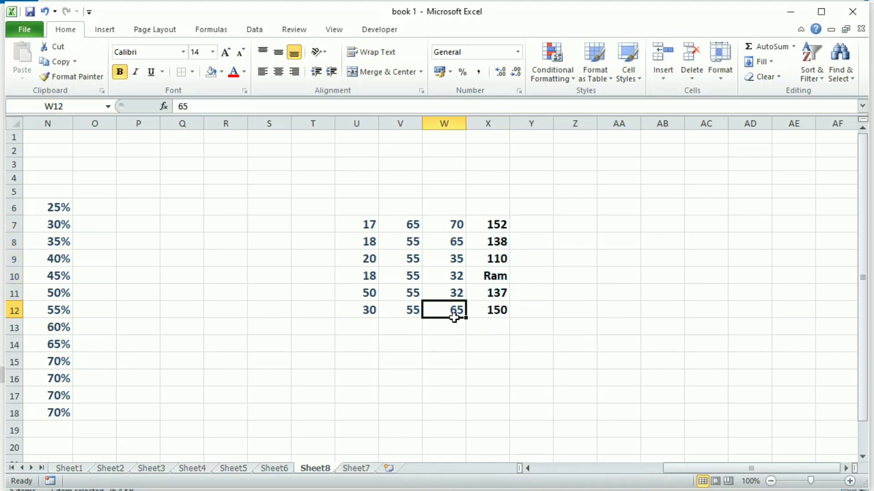
drag(370, 226, 439, 304)
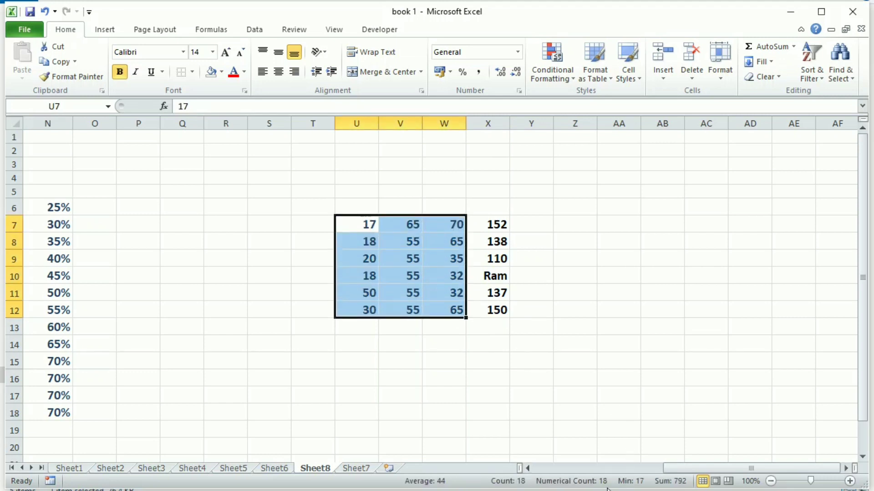
click(397, 276)
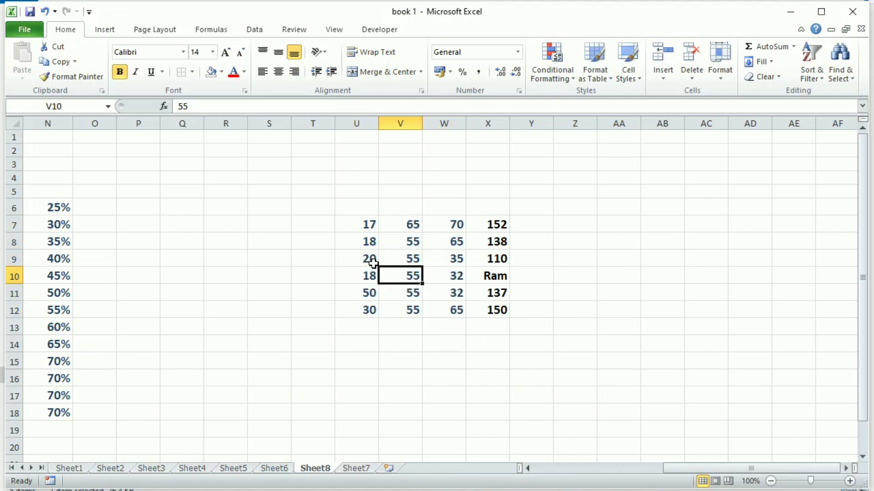
Step: Replace the number in U9 with the text "y" and reselect U7:W12 to compare Count with Numerical Count
click(373, 263)
text(y)
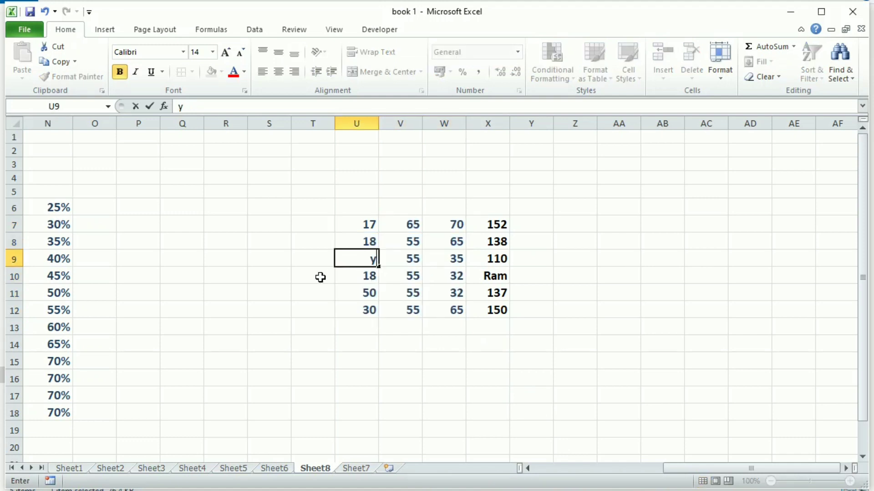
click(320, 277)
drag(362, 226, 433, 307)
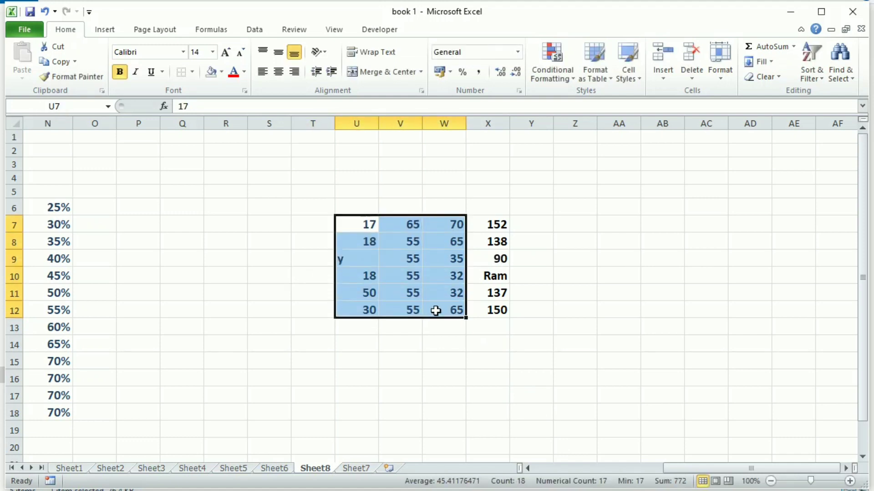